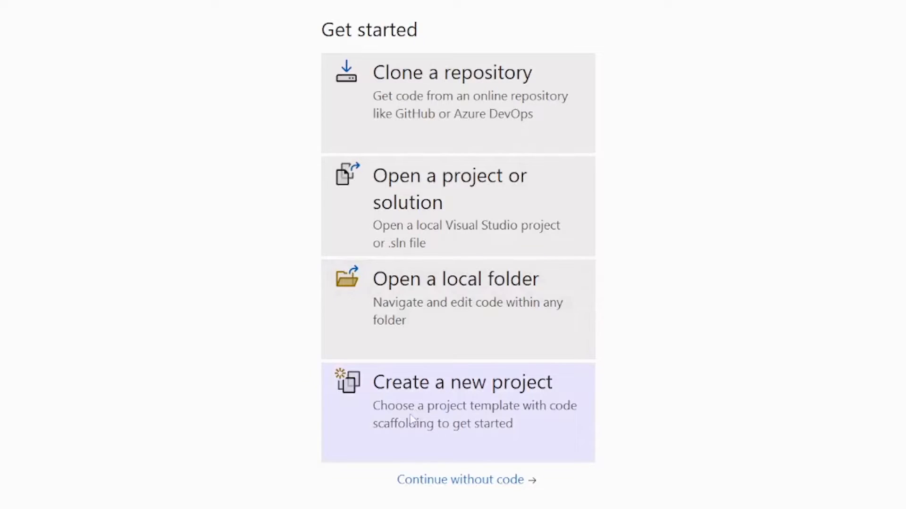
# Start a new project and choose the Blazor Web App template.
pyautogui.click(371, 396)
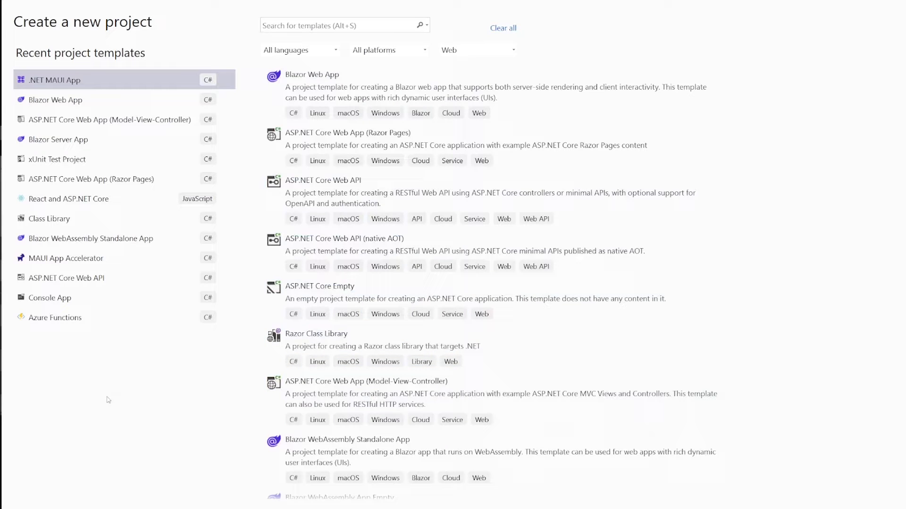
pyautogui.click(321, 92)
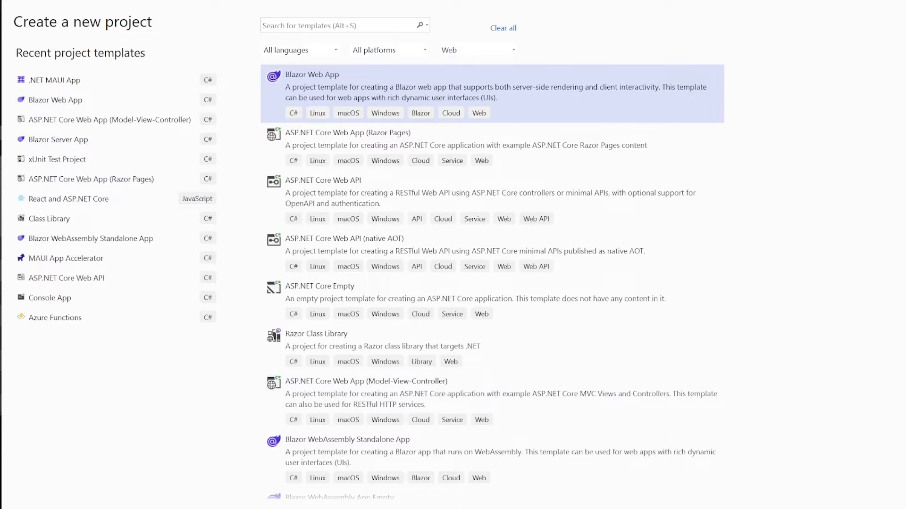
# Continue to project configuration and correct the project name to CryptoNews.
pyautogui.click(903, 502)
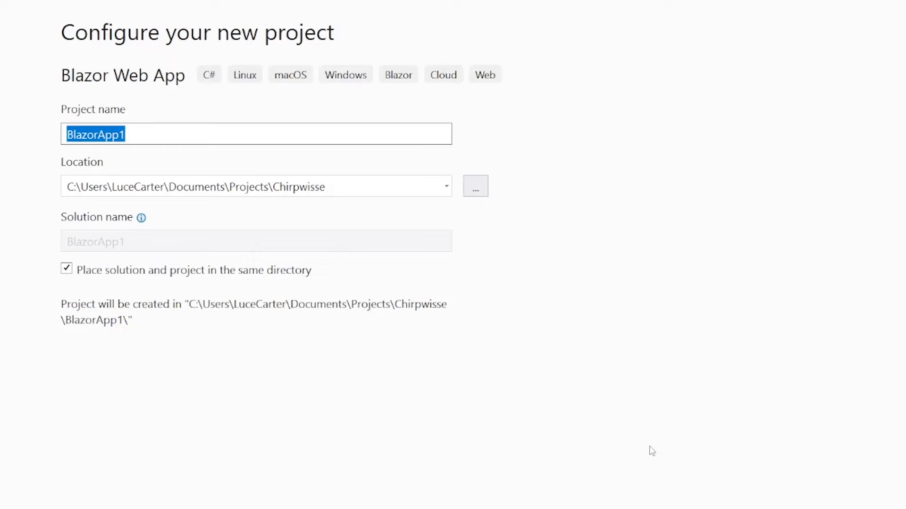
pyautogui.write('Crpyto')
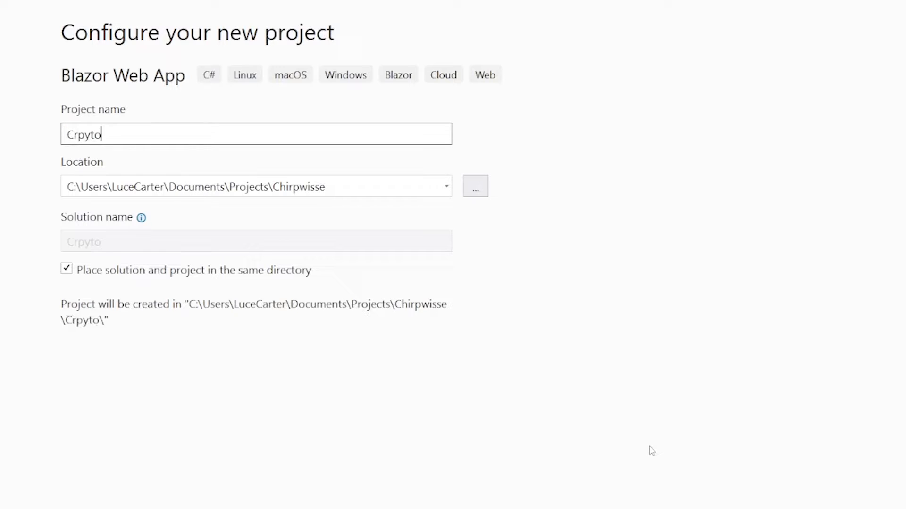
pyautogui.write('New')
pyautogui.press('BackSpace')
pyautogui.press('BackSpace')
pyautogui.press('BackSpace')
pyautogui.press('BackSpace')
pyautogui.press('BackSpace')
pyautogui.press('BackSpace')
pyautogui.write('ypto')
pyautogui.write('News')
# Trim the location to Projects\, give the solution its own directory, and advance to additional options.
pyautogui.click(398, 186)
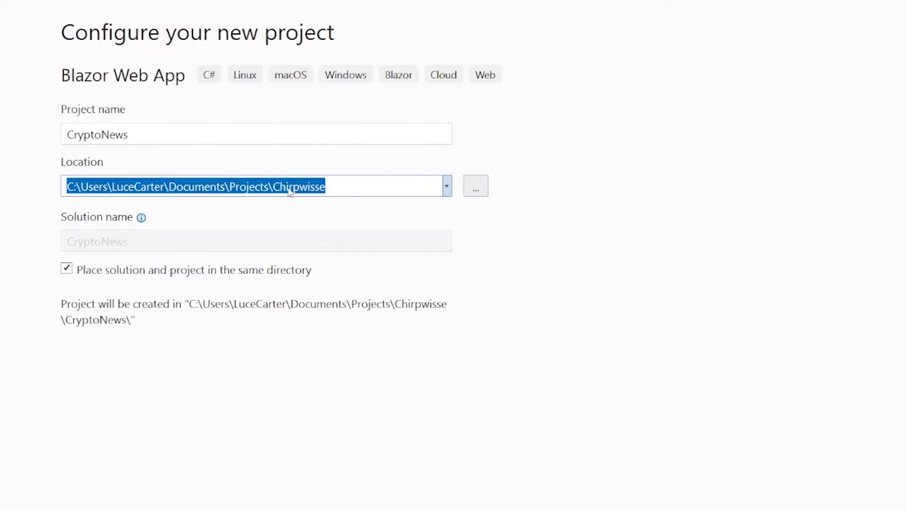
pyautogui.click(338, 184)
pyautogui.press('BackSpace')
pyautogui.press('BackSpace')
pyautogui.press('BackSpace')
pyautogui.press('BackSpace')
pyautogui.press('BackSpace')
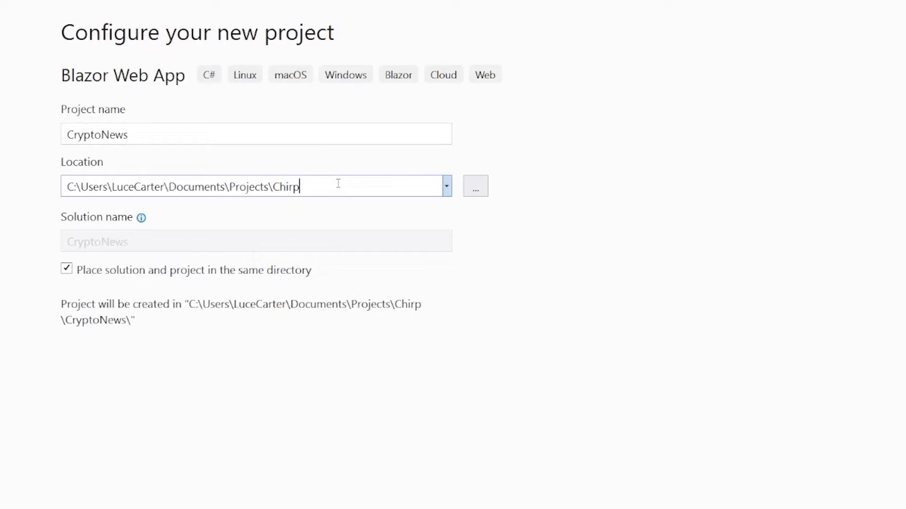
pyautogui.press('BackSpace')
pyautogui.press('BackSpace')
pyautogui.press('BackSpace')
pyautogui.press('BackSpace')
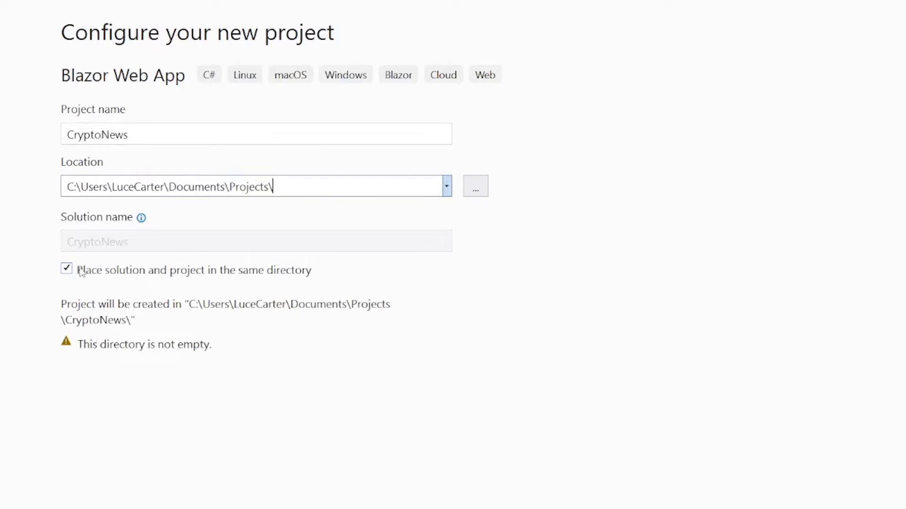
pyautogui.click(81, 272)
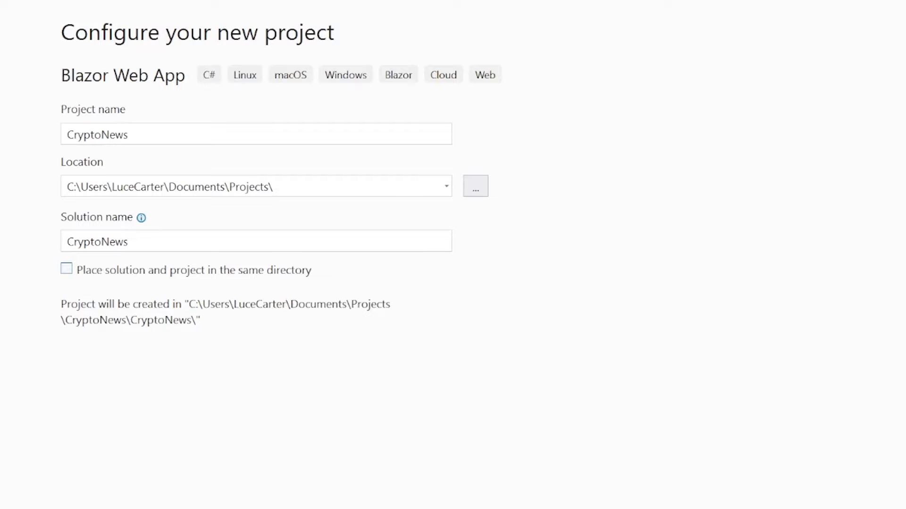
pyautogui.press('Return')
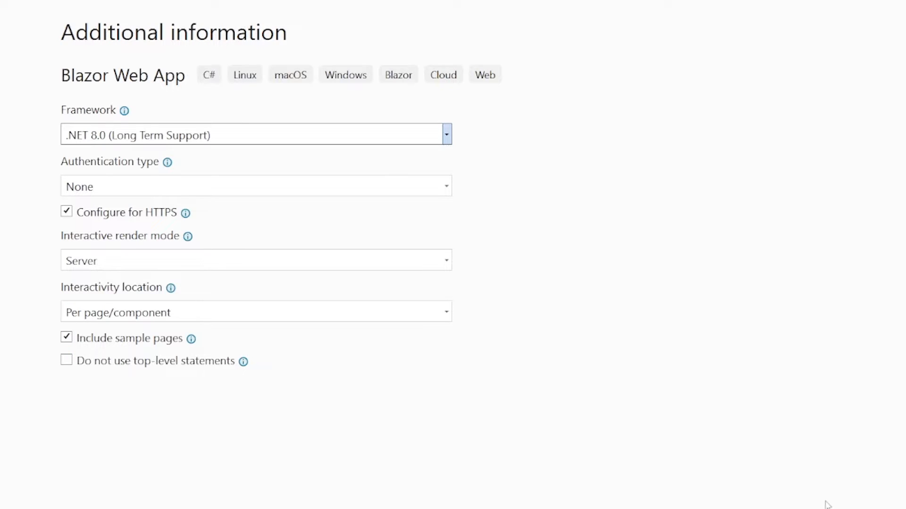
# Keep .NET 8.0 and Server render mode, exclude sample pages, and create the project.
pyautogui.click(446, 135)
pyautogui.click(232, 148)
pyautogui.click(153, 340)
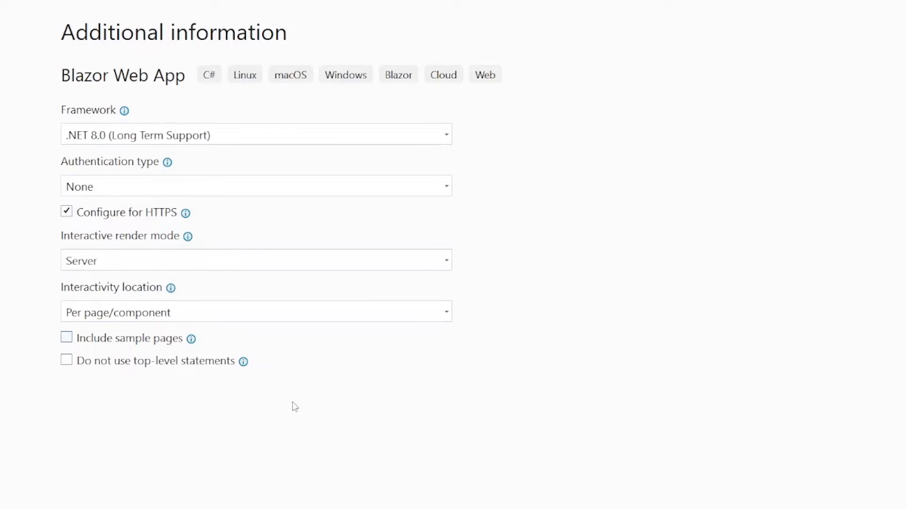
pyautogui.click(129, 265)
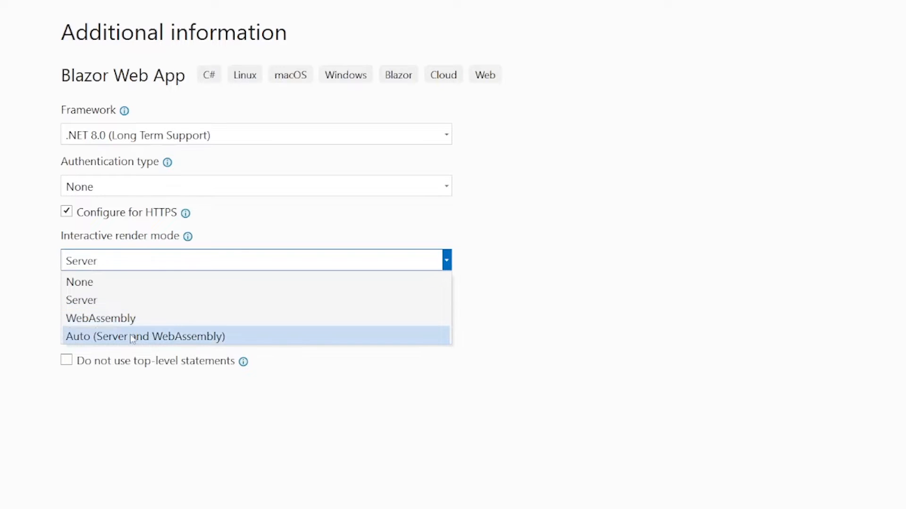
pyautogui.click(128, 300)
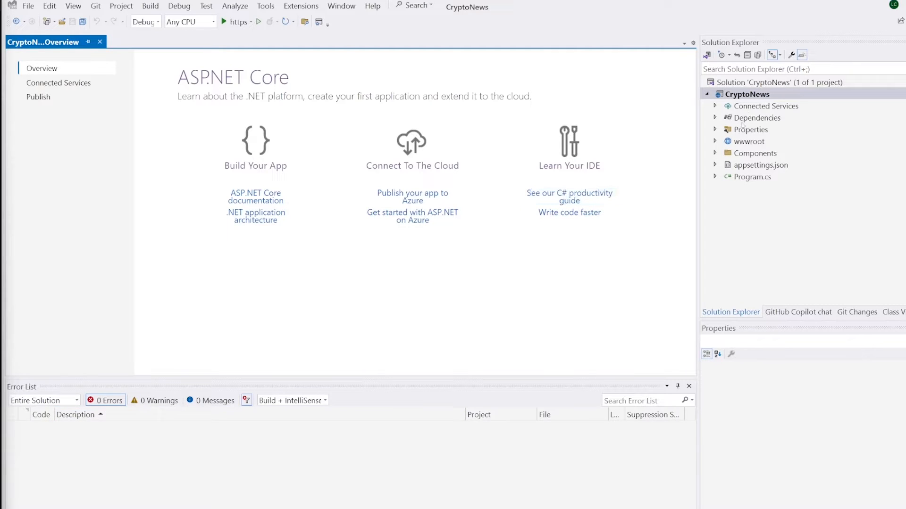
# Manage NuGet packages for CryptoNews and search for mongodb.driver.
pyautogui.rightClick(755, 95)
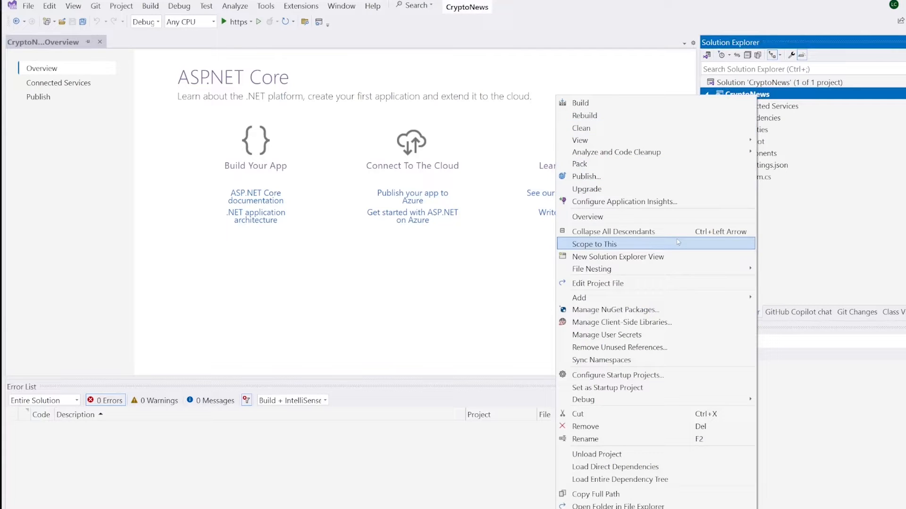
pyautogui.click(643, 310)
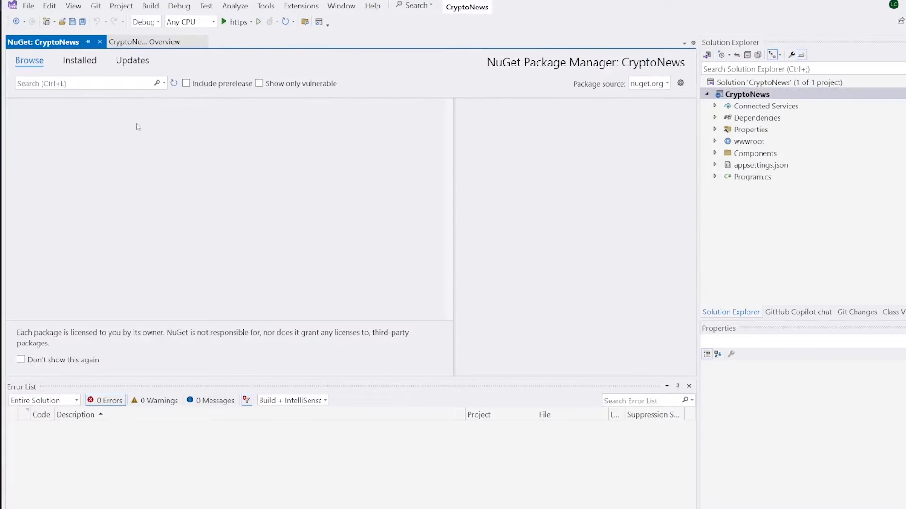
pyautogui.write('mongo')
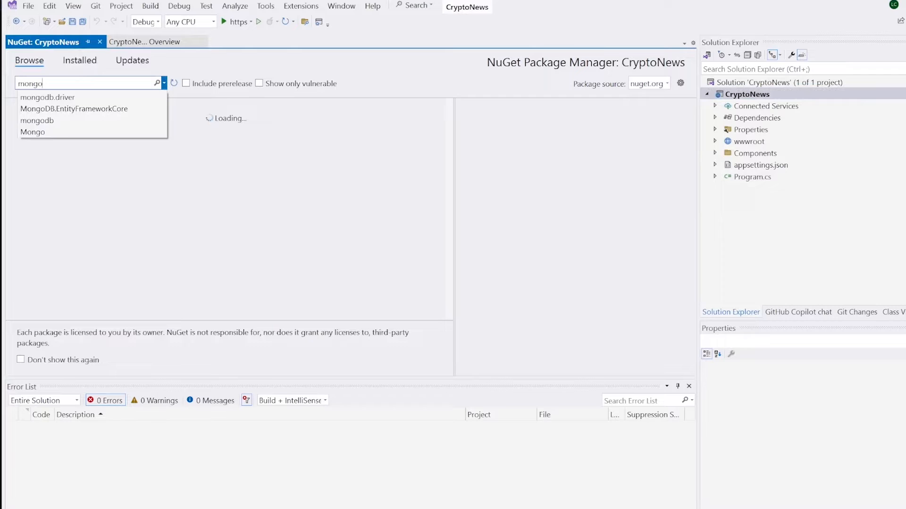
pyautogui.write('db')
pyautogui.press('Down')
pyautogui.press('Return')
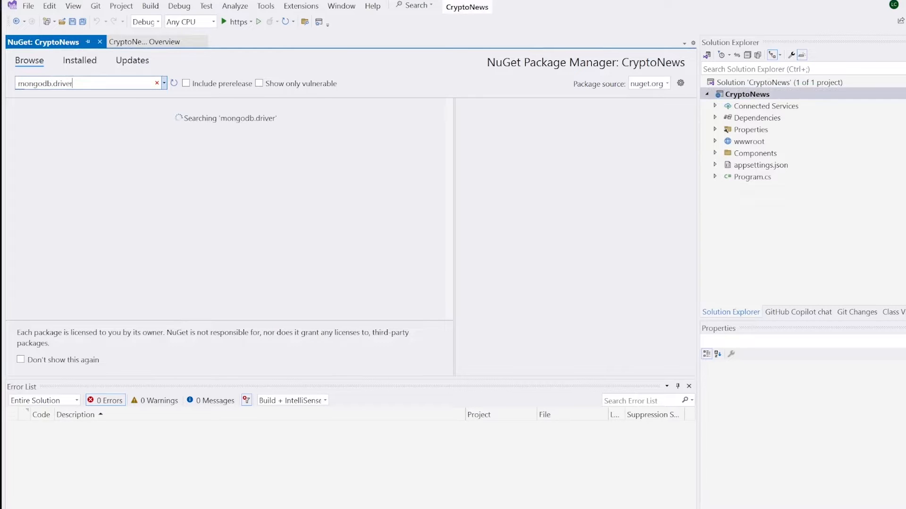
# Install the MongoDB.Driver 2.22.0 package and accept its license.
pyautogui.click(303, 140)
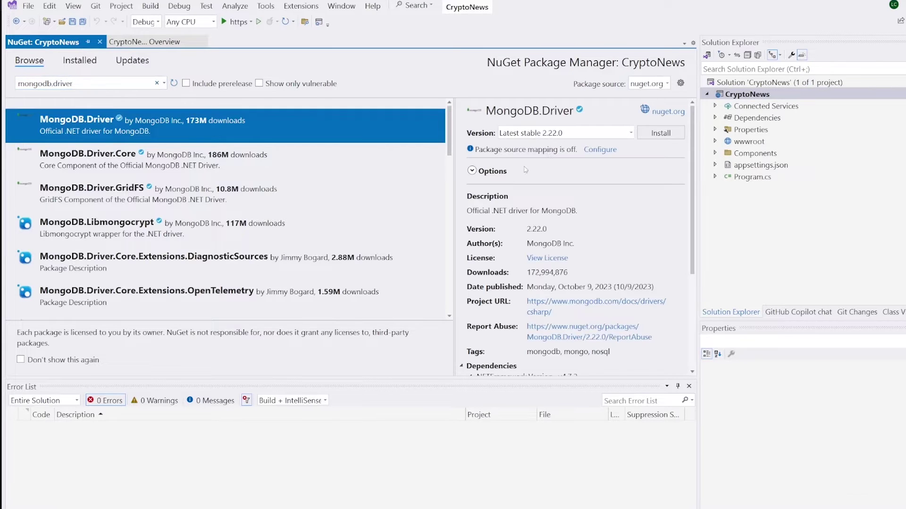
pyautogui.click(661, 134)
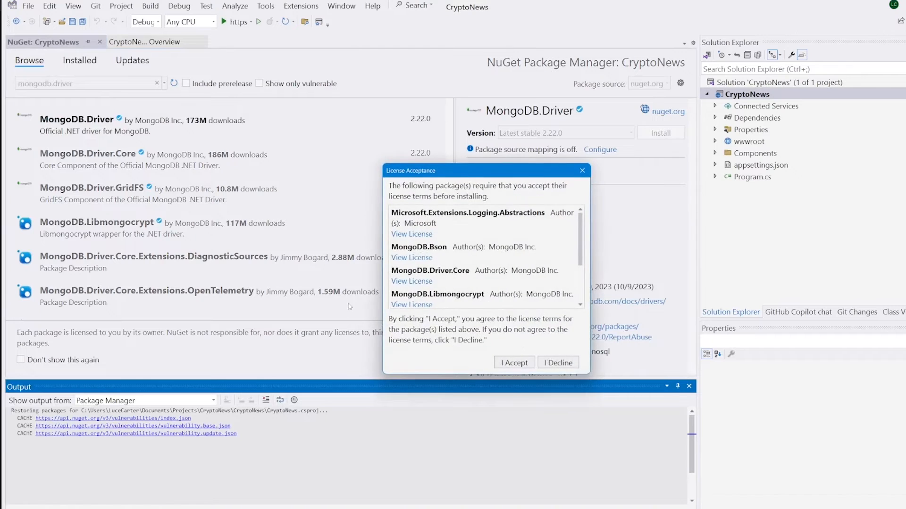
pyautogui.click(514, 363)
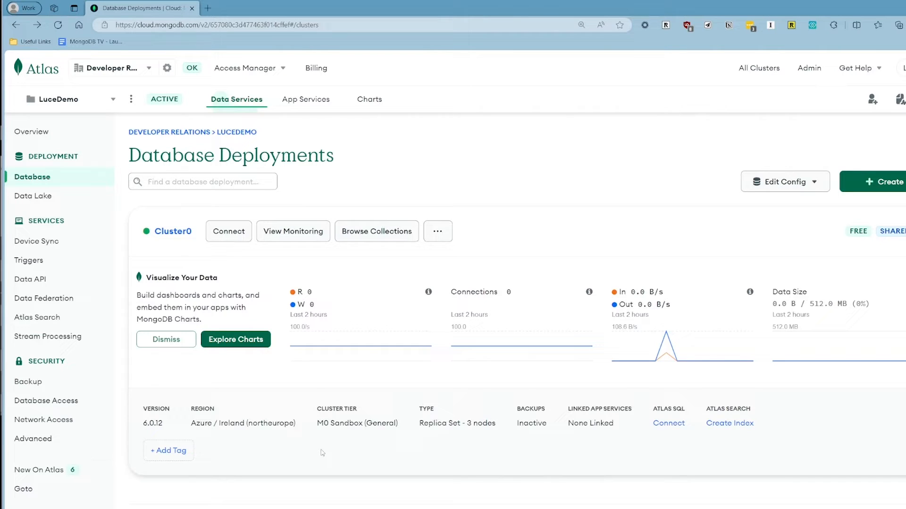
pyautogui.moveTo(317, 423); pyautogui.dragTo(335, 423)
pyautogui.click(228, 444)
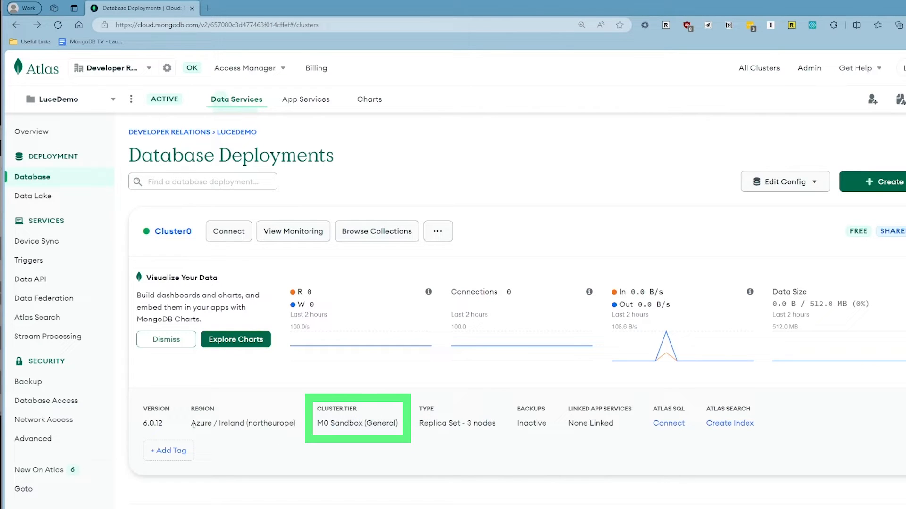
pyautogui.doubleClick(201, 423)
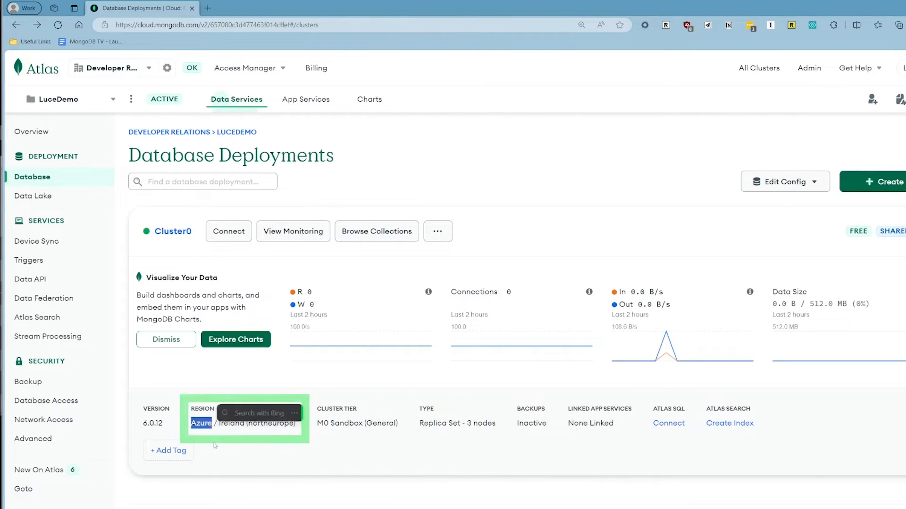
pyautogui.click(214, 449)
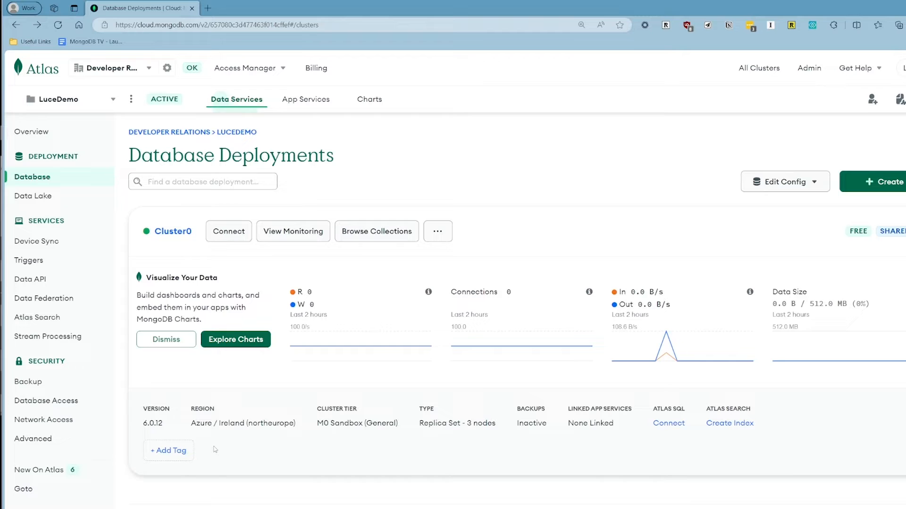
pyautogui.click(95, 419)
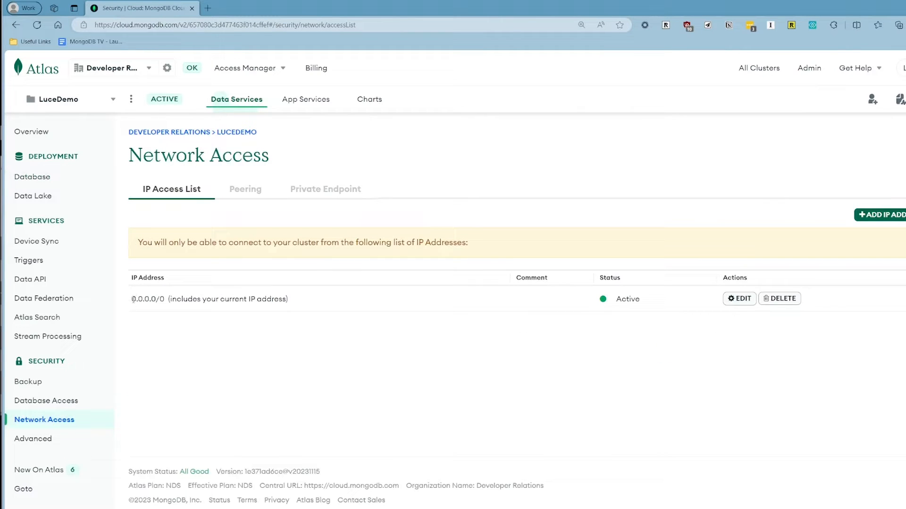
pyautogui.moveTo(132, 299); pyautogui.dragTo(166, 299)
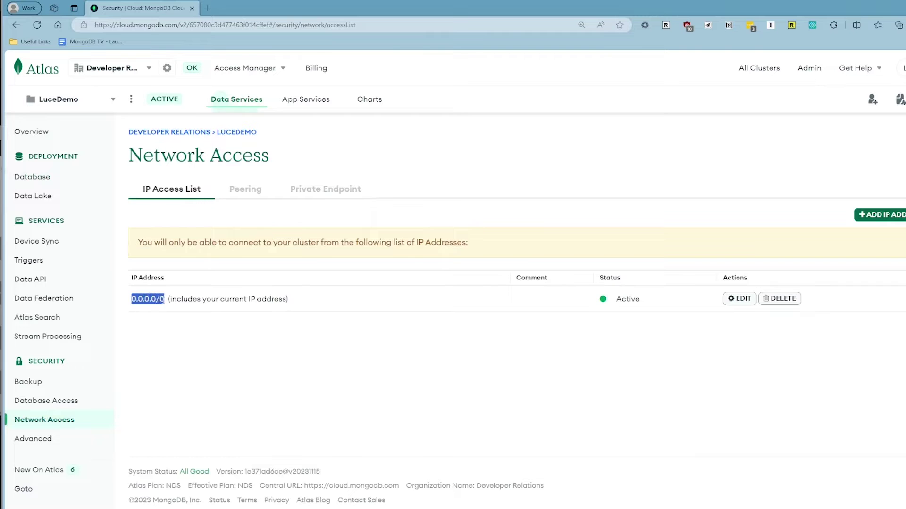
pyautogui.click(169, 344)
pyautogui.hotkey('ctrl', '+')
pyautogui.hotkey('ctrl', '+')
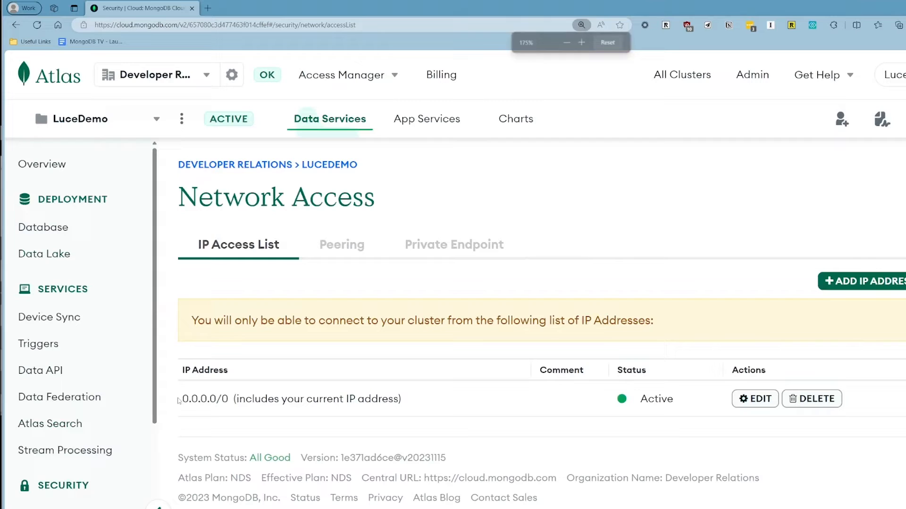
pyautogui.moveTo(181, 399); pyautogui.dragTo(227, 399)
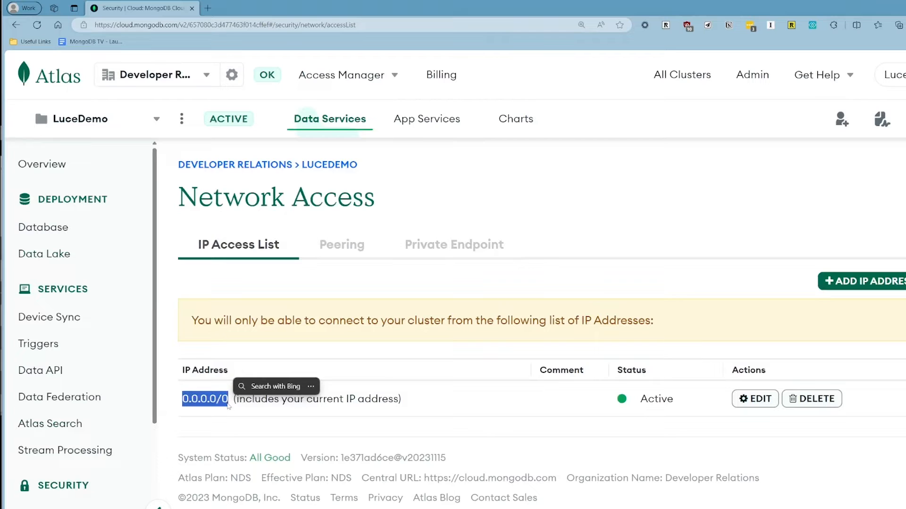
pyautogui.click(228, 406)
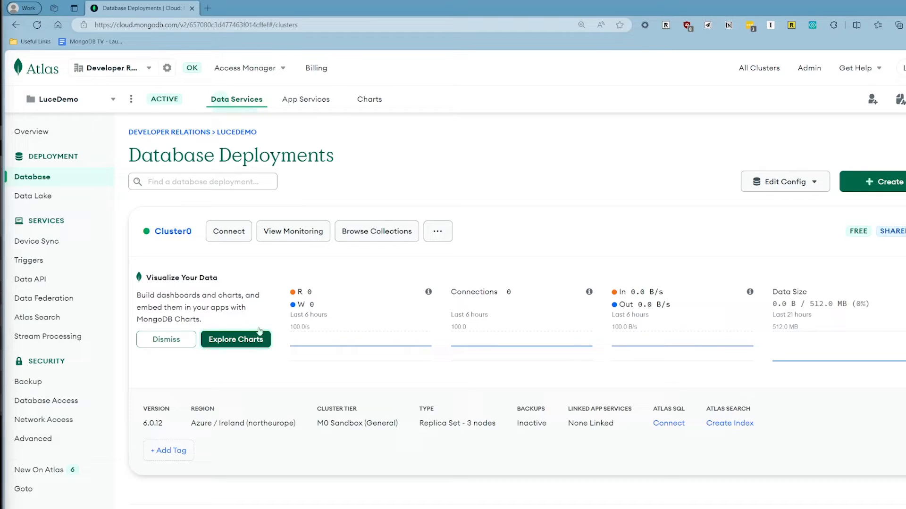
# Browse Cluster0's collections and start adding my own data.
pyautogui.click(372, 234)
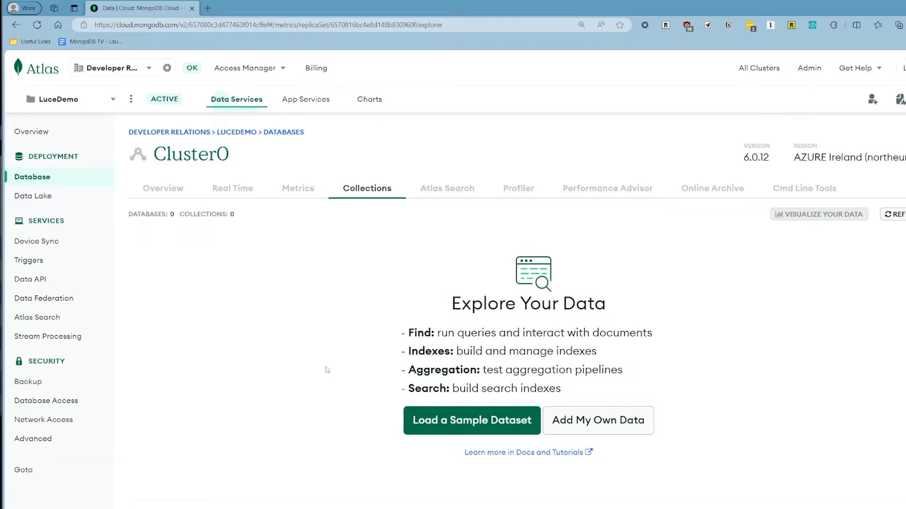
pyautogui.scroll(-1, 326, 370)
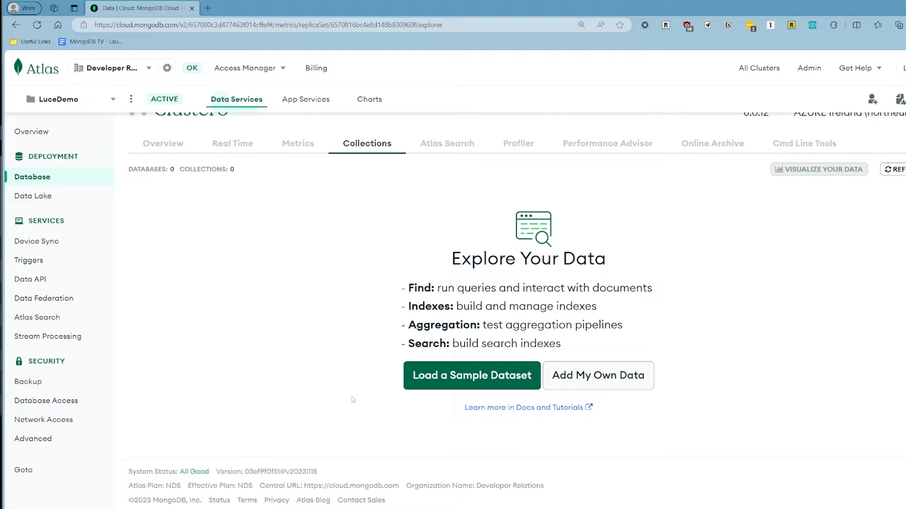
pyautogui.click(629, 390)
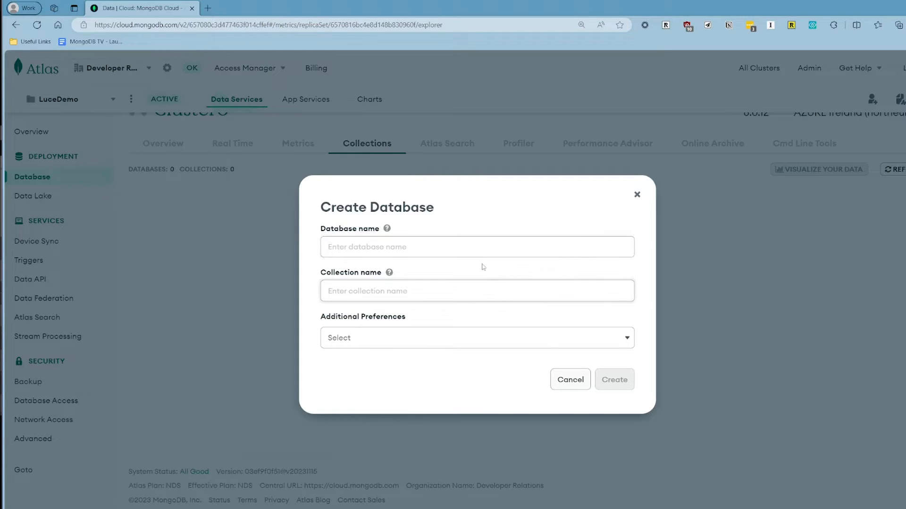
# Create database crypto-news-database with a collection named news.
pyautogui.click(488, 245)
pyautogui.write('cr')
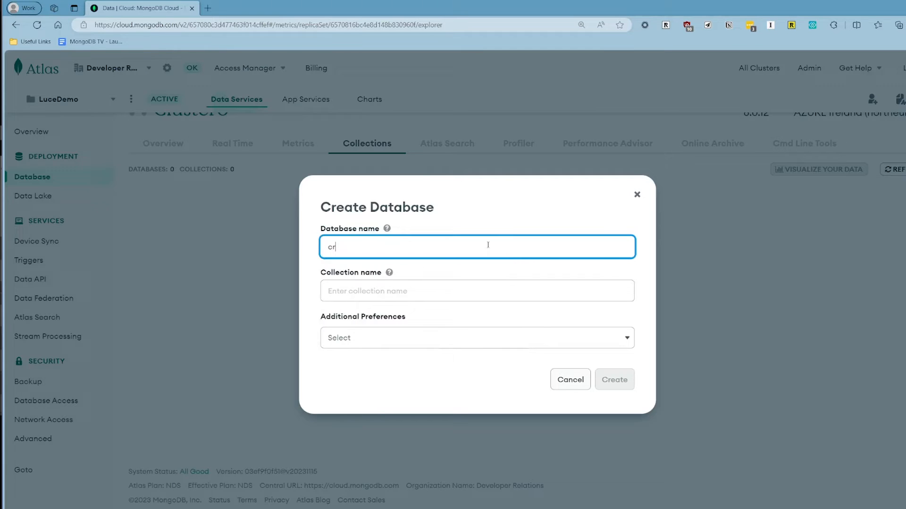
pyautogui.write('pyto')
pyautogui.press('BackSpace')
pyautogui.press('BackSpace')
pyautogui.press('BackSpace')
pyautogui.press('BackSpace')
pyautogui.press('BackSpace')
pyautogui.write('rypto')
pyautogui.press('BackSpace')
pyautogui.write('o-')
pyautogui.write('news-database')
pyautogui.press('Tab')
pyautogui.press('Tab')
pyautogui.write('news')
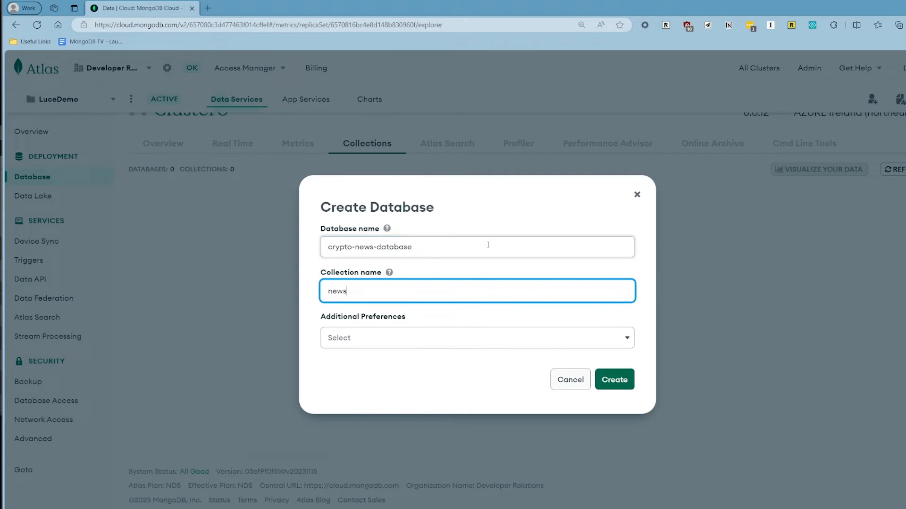
pyautogui.click(611, 380)
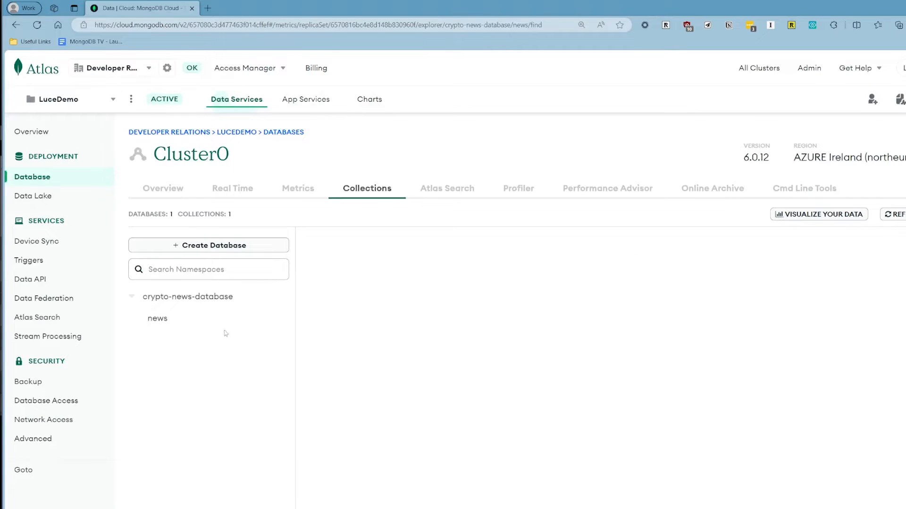
# Insert a new document in news with a title field 'DogeCoin is returning'.
pyautogui.click(183, 320)
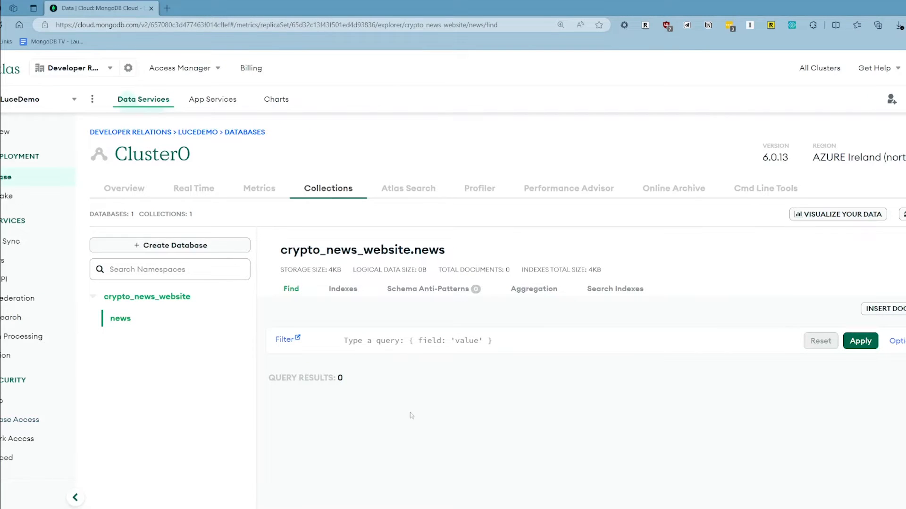
pyautogui.click(884, 308)
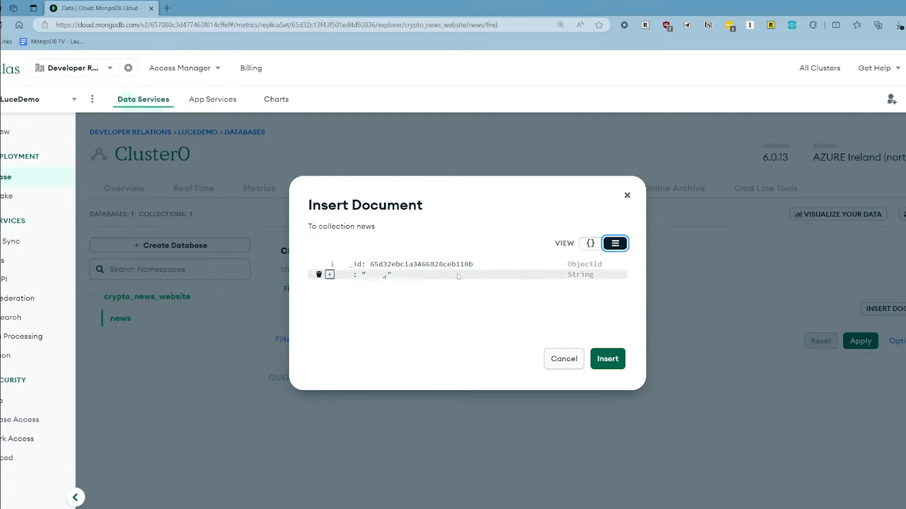
pyautogui.moveTo(368, 275)
pyautogui.click(351, 275)
pyautogui.write('title')
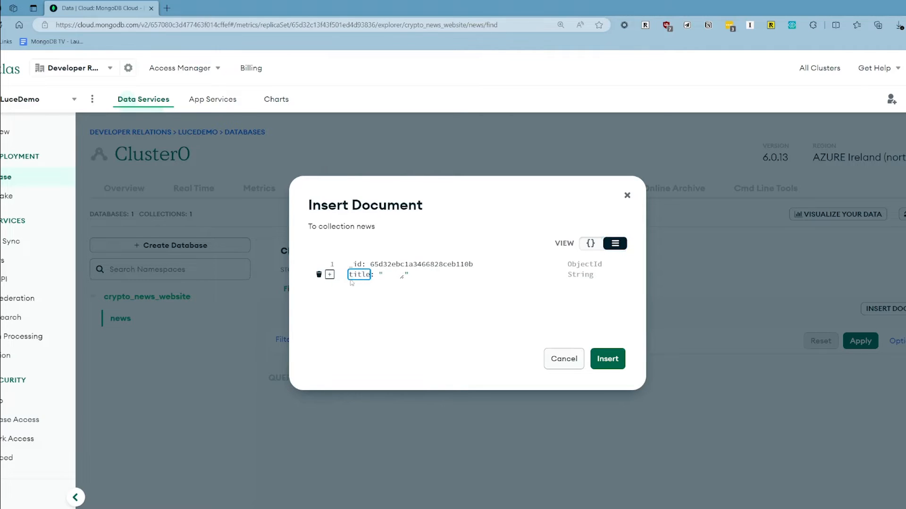
pyautogui.click(387, 275)
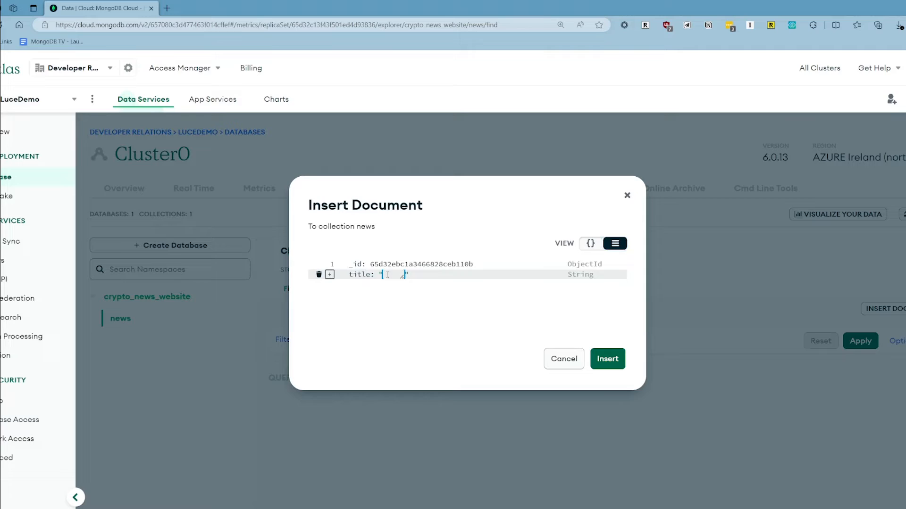
pyautogui.write('DogeCoin is')
pyautogui.write(' returning')
# Add a date field of type Date and enter 2024-02-14T10:35:00.
pyautogui.click(330, 275)
pyautogui.click(361, 303)
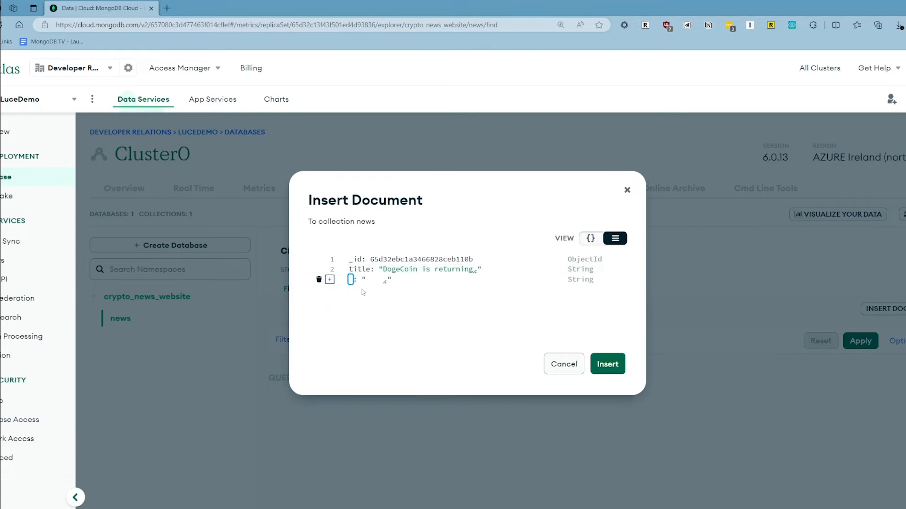
pyautogui.write('date')
pyautogui.click(572, 280)
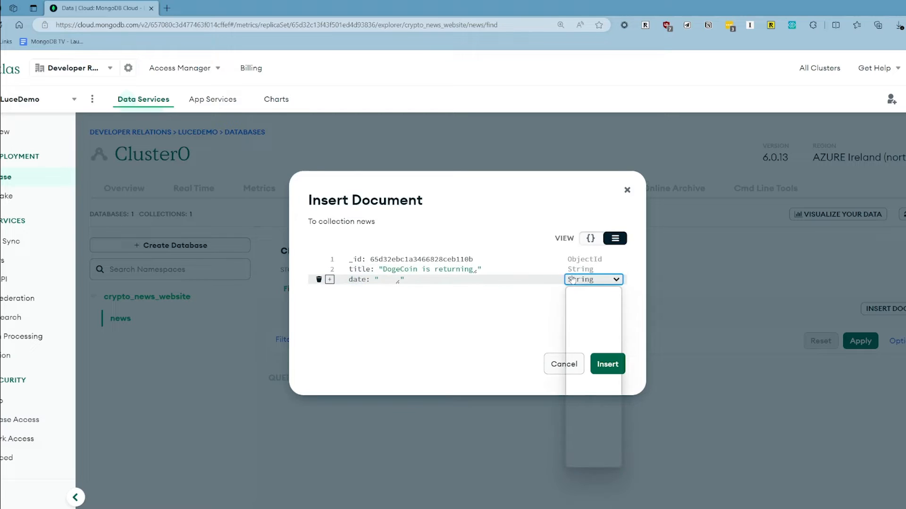
pyautogui.click(593, 331)
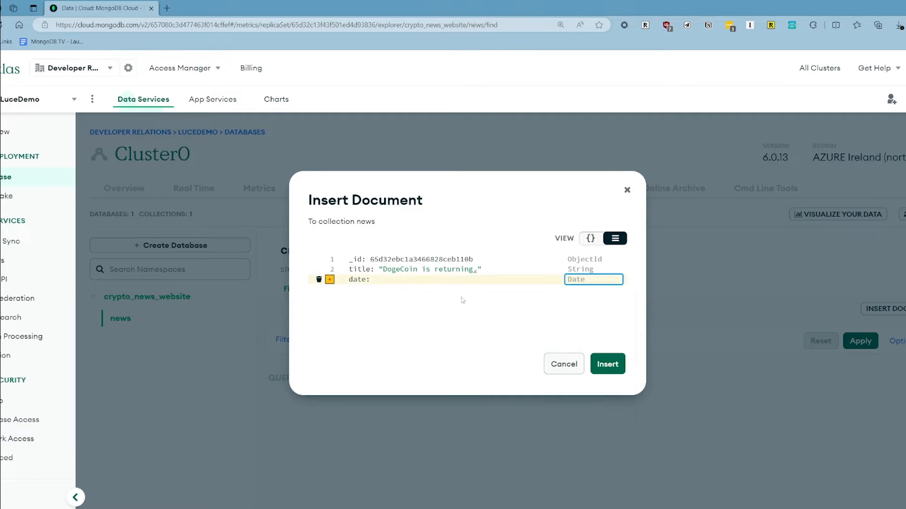
pyautogui.click(376, 279)
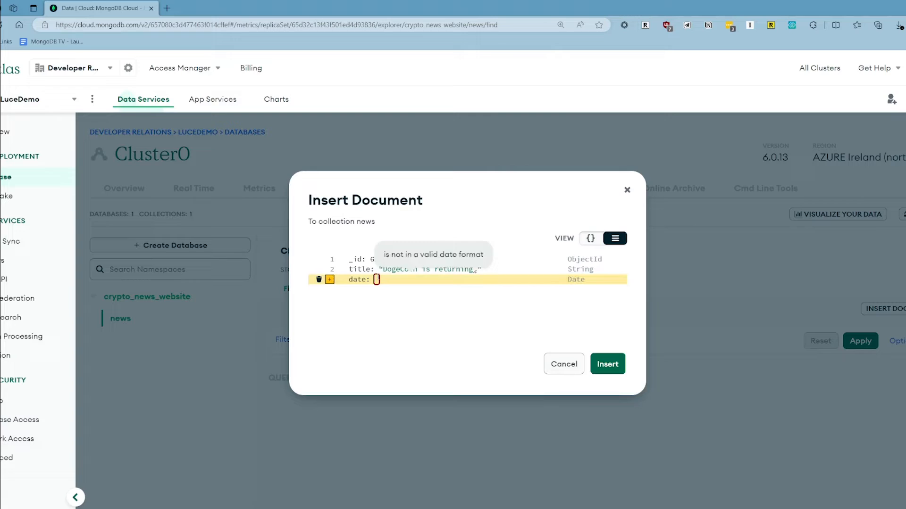
pyautogui.write('2024-')
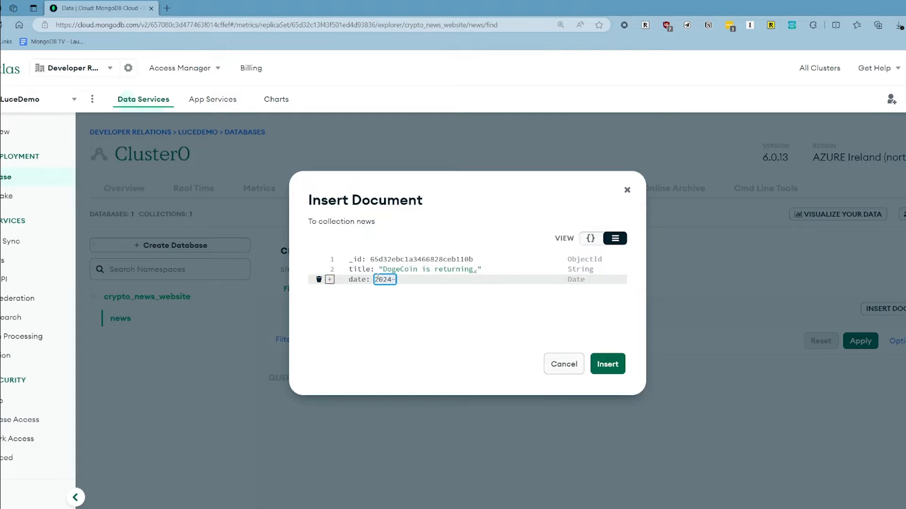
pyautogui.write('02-14')
pyautogui.write('T')
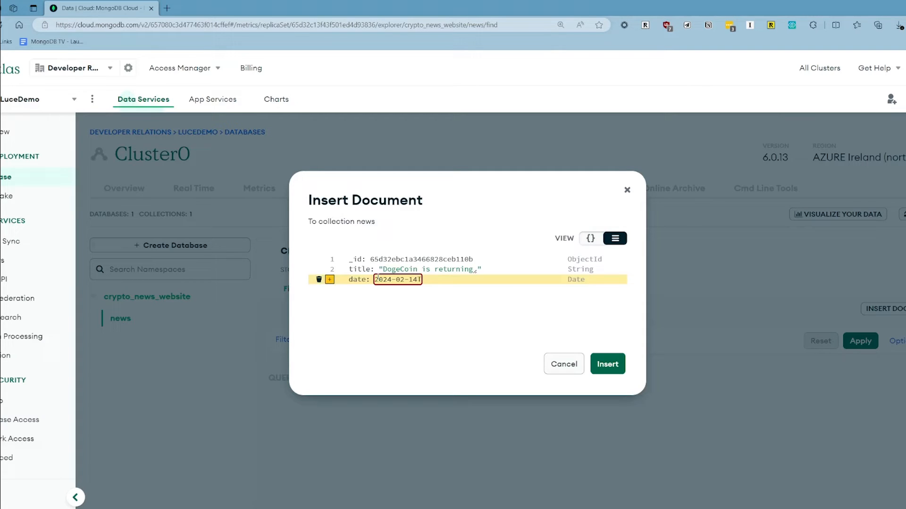
pyautogui.write('10:35:')
pyautogui.write('00')
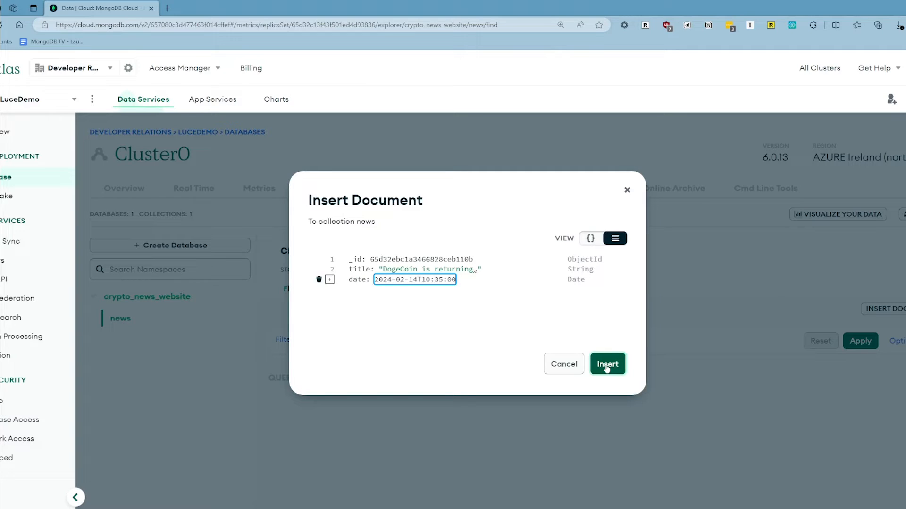
# Insert the DogeCoin is returning document into the news collection.
pyautogui.click(608, 367)
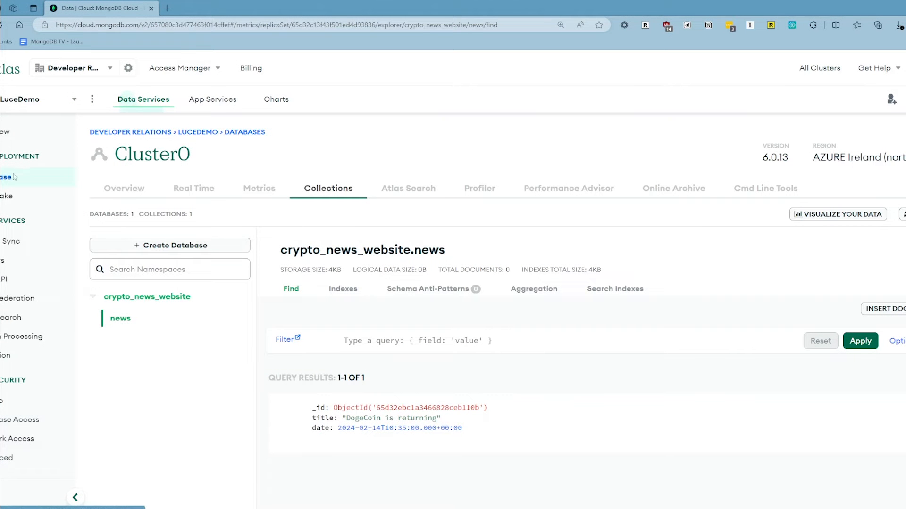
# Get Cluster0's connection details for the C# / .NET native driver.
pyautogui.click(4, 179)
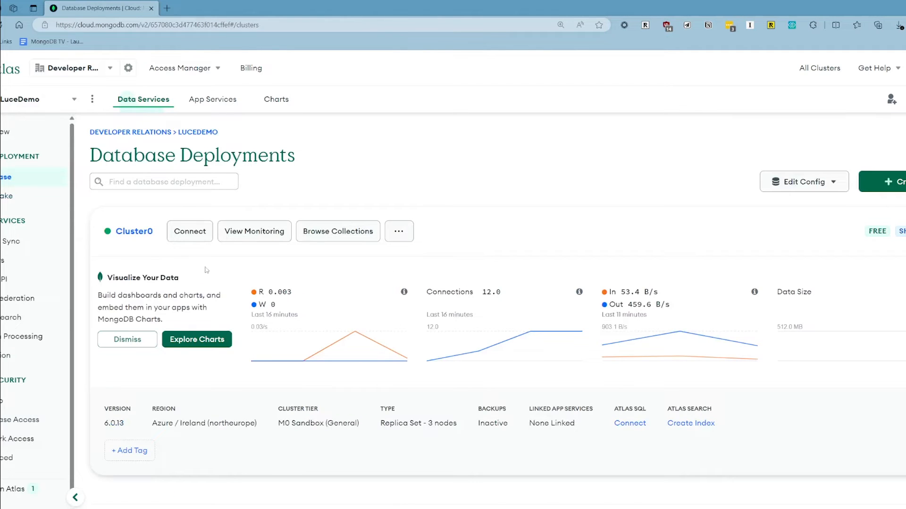
pyautogui.click(191, 237)
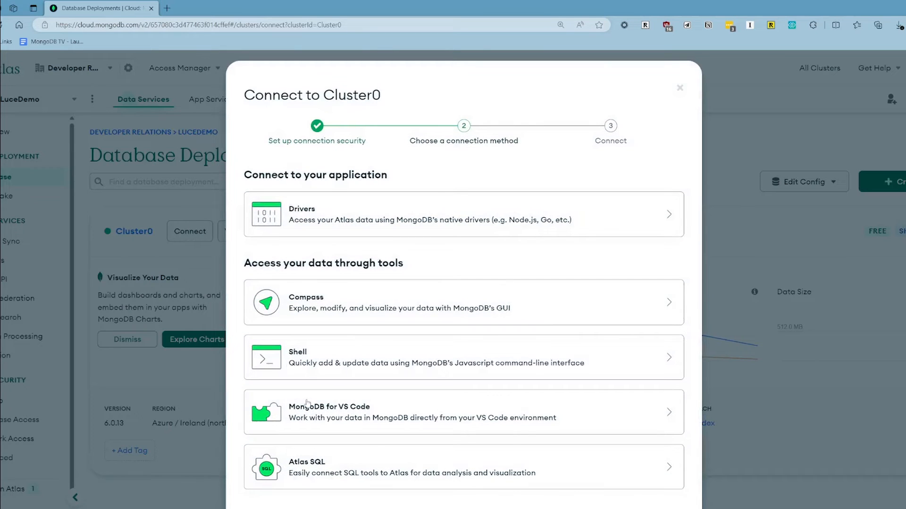
pyautogui.click(351, 220)
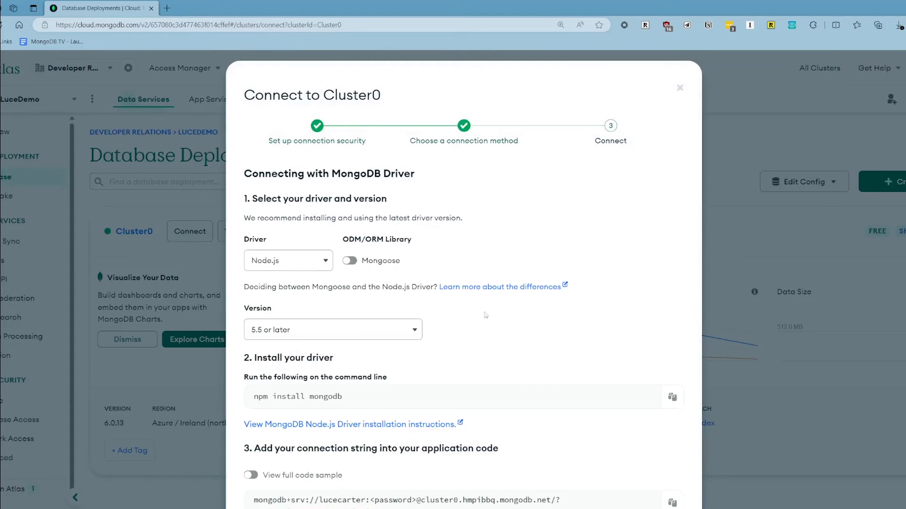
pyautogui.click(269, 260)
pyautogui.click(271, 283)
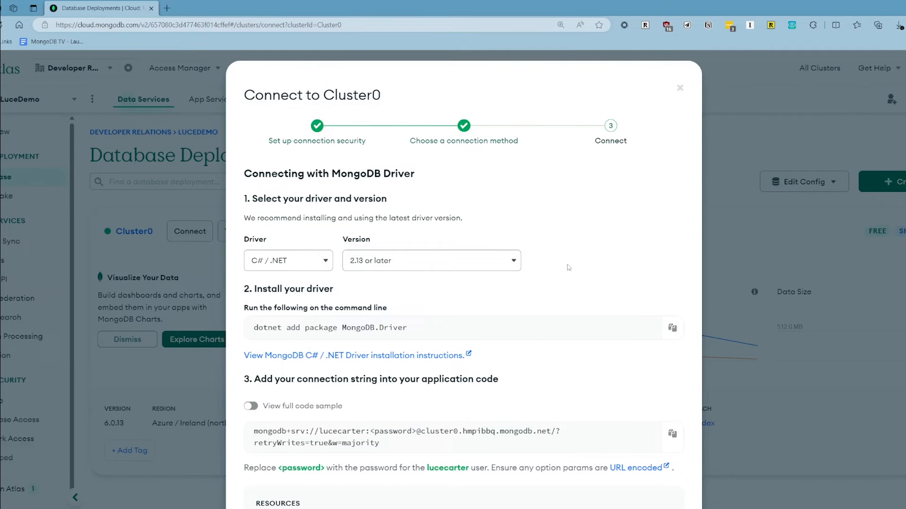
pyautogui.scroll(-2, 481, 302)
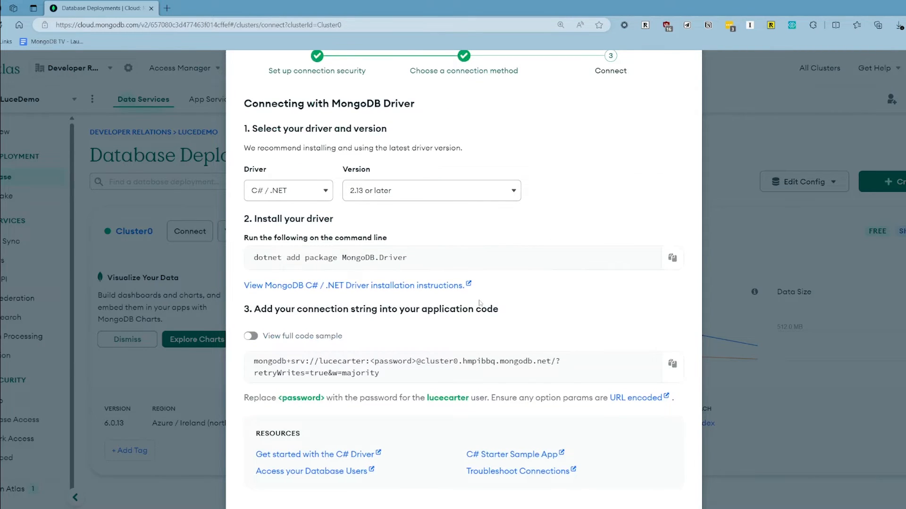
pyautogui.scroll(-1, 477, 302)
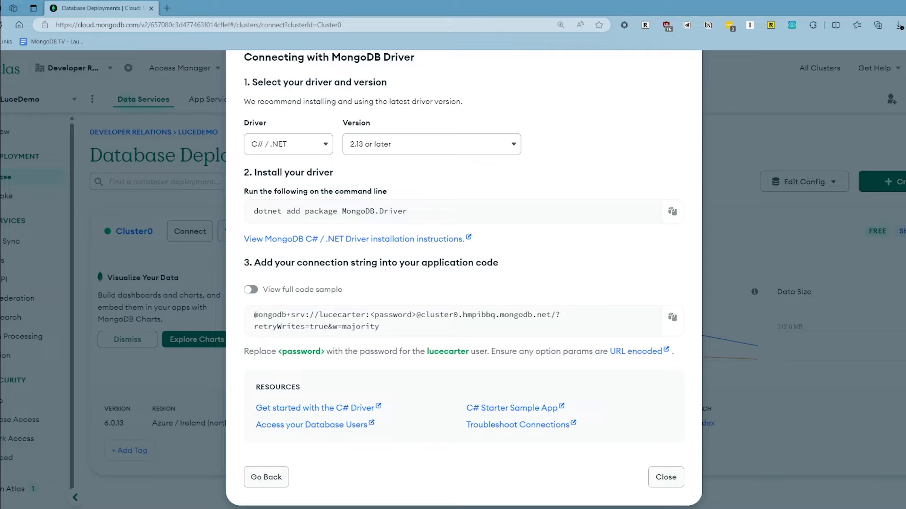
# Copy the Cluster0 connection string and close the driver connection instructions.
pyautogui.moveTo(254, 315); pyautogui.dragTo(272, 315)
pyautogui.moveTo(370, 316); pyautogui.dragTo(416, 316)
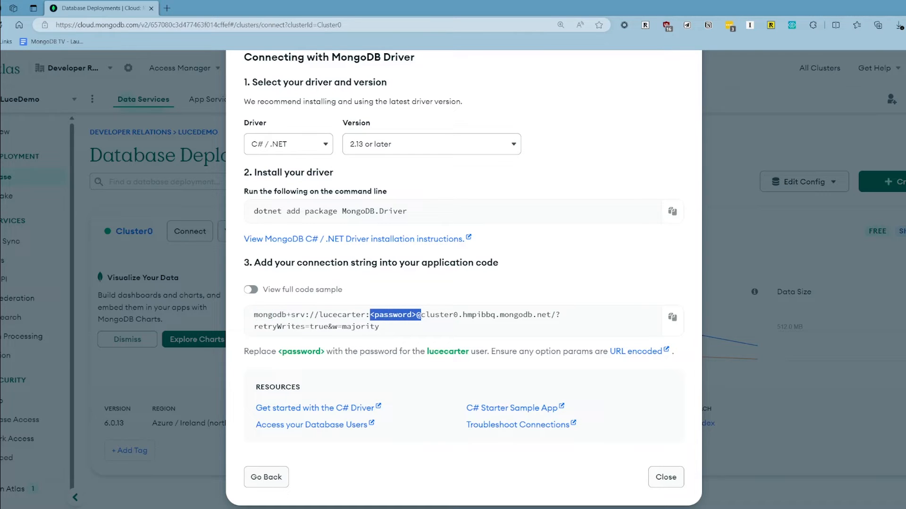
pyautogui.click(419, 330)
pyautogui.click(672, 317)
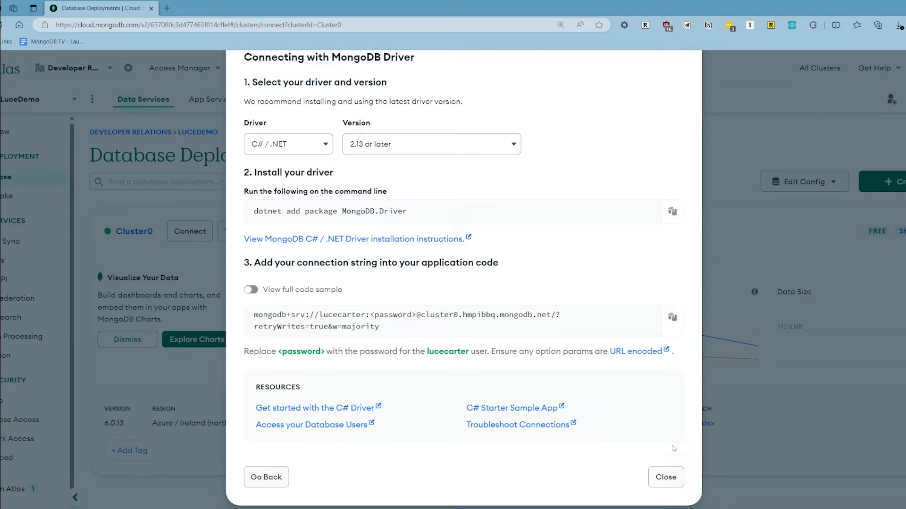
pyautogui.click(668, 475)
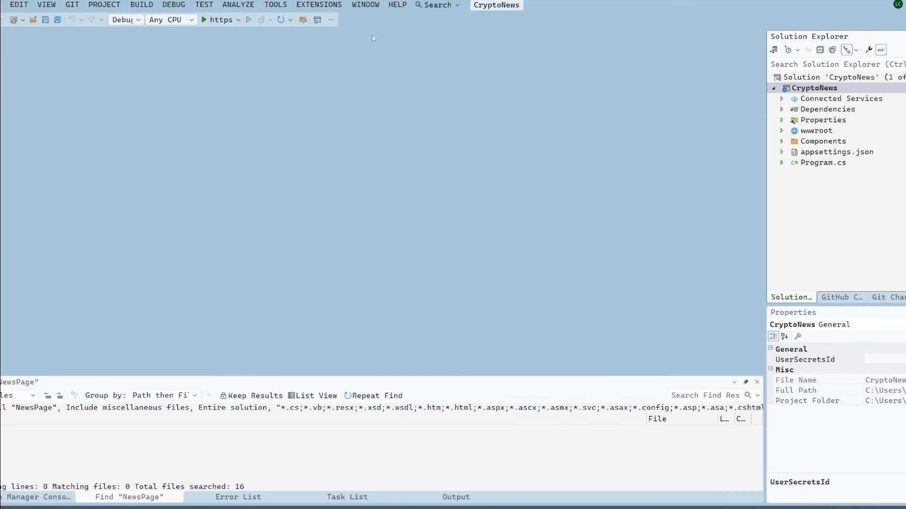
# Add a new folder named Models to the CryptoNews project.
pyautogui.rightClick(802, 89)
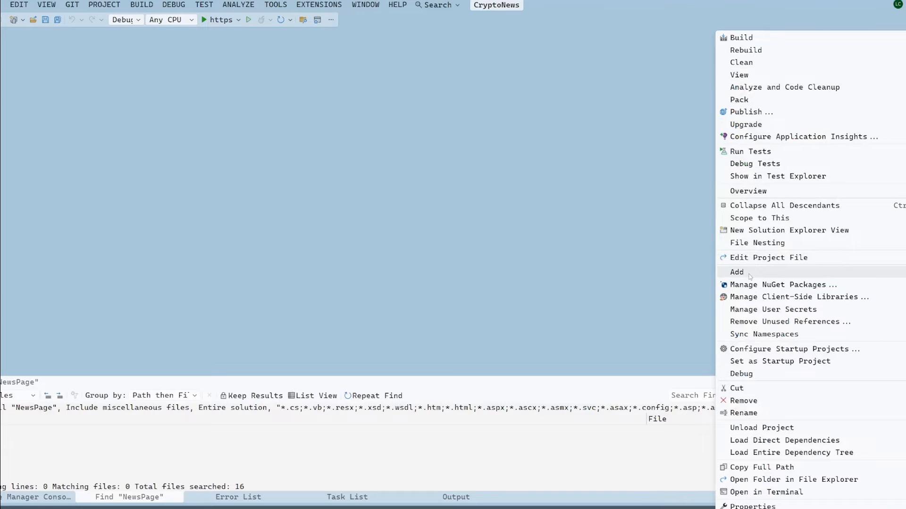
pyautogui.moveTo(737, 272)
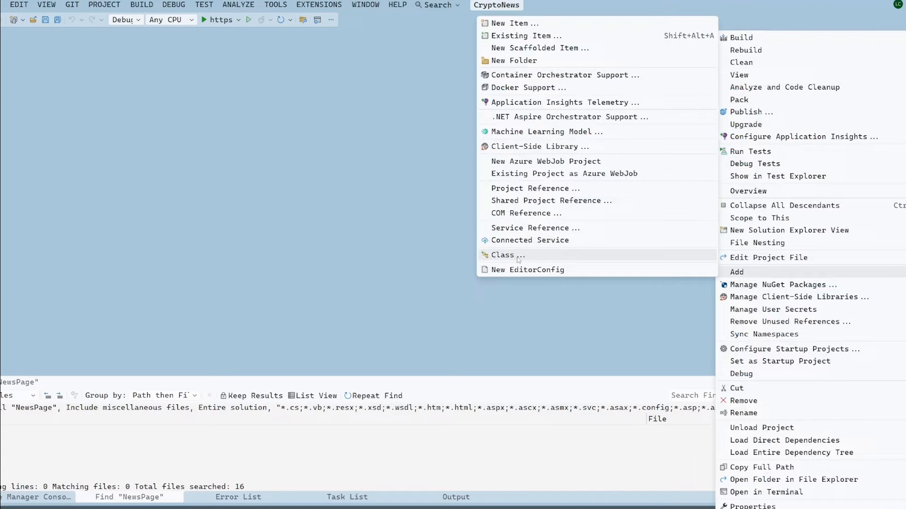
pyautogui.click(520, 60)
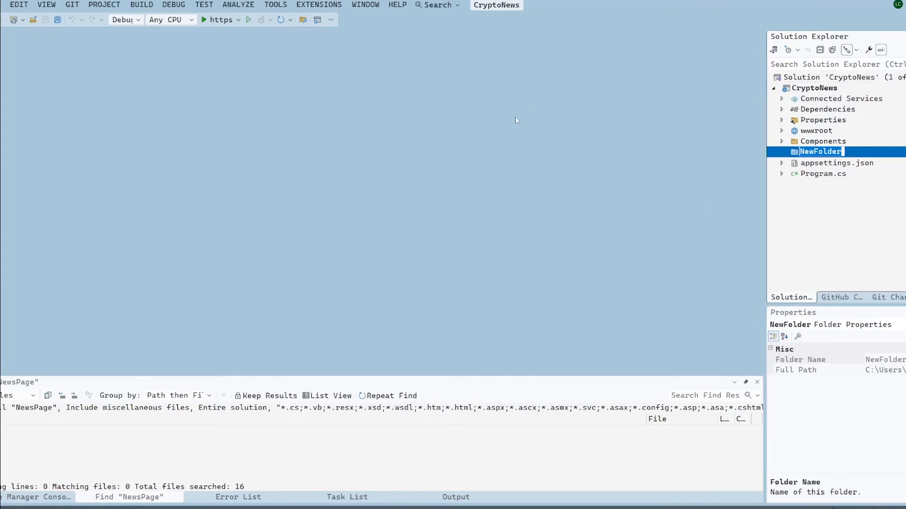
pyautogui.write('Models')
pyautogui.press('Return')
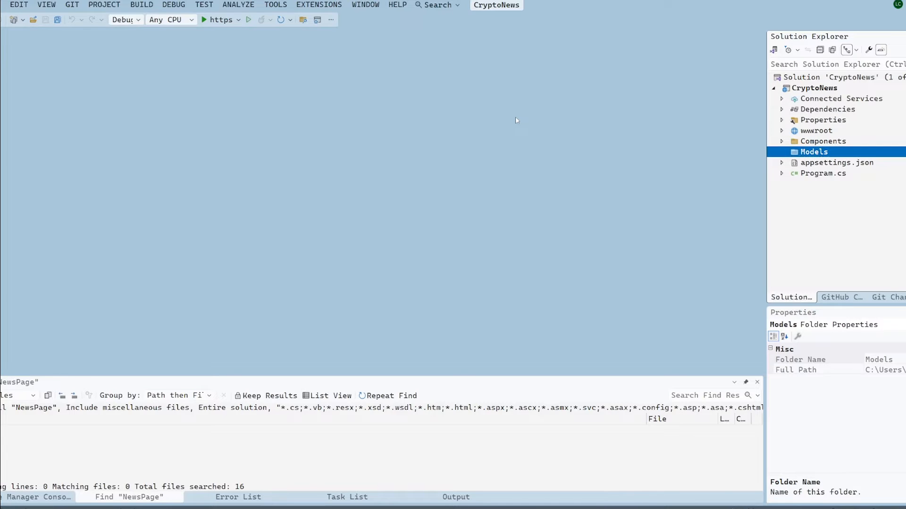
# Add a new class file News.cs inside the Models folder.
pyautogui.rightClick(814, 152)
pyautogui.moveTo(755, 184)
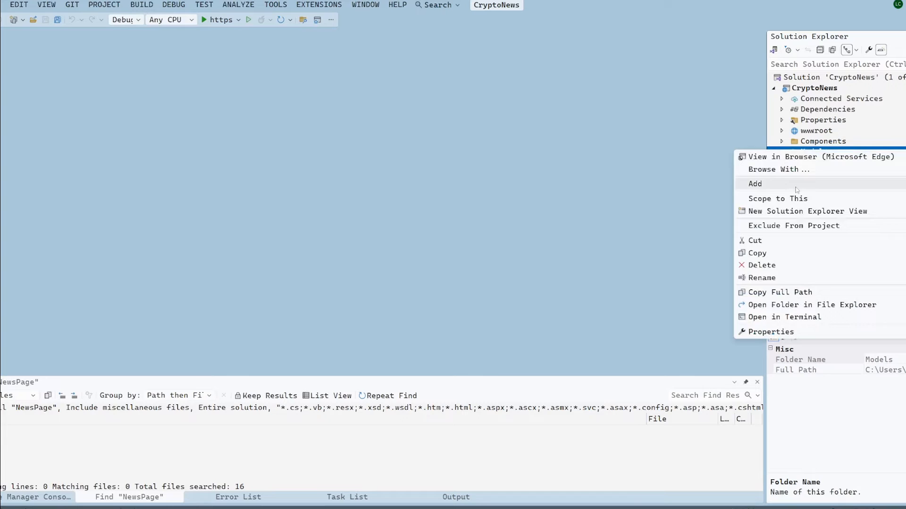
pyautogui.click(550, 382)
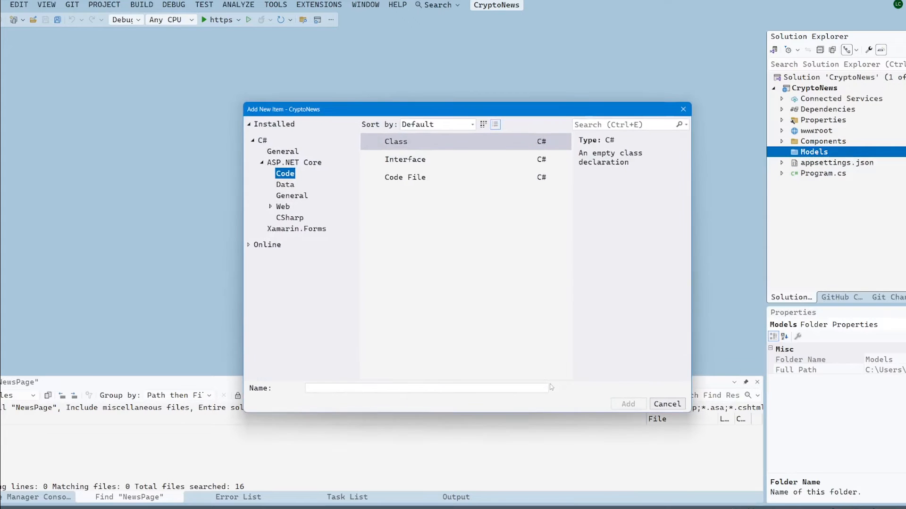
pyautogui.press('Right')
pyautogui.press('Left')
pyautogui.press('Left')
pyautogui.press('Left')
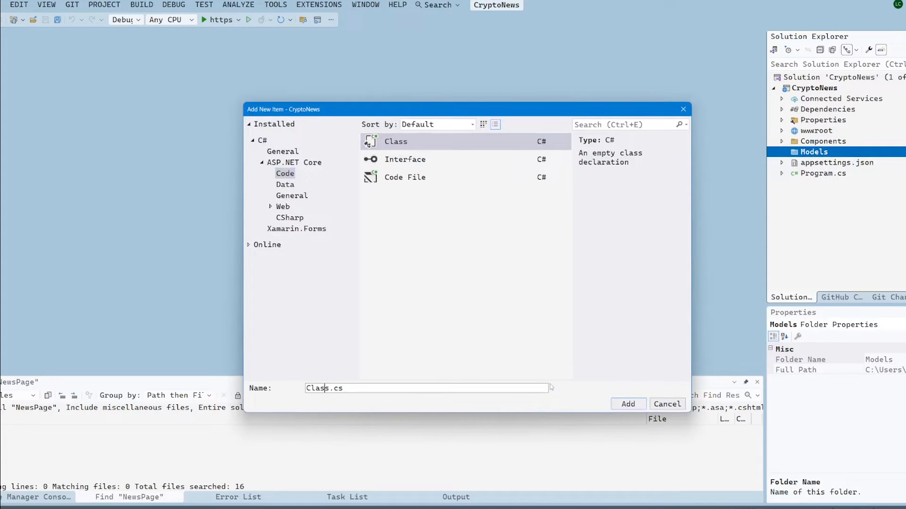
pyautogui.press('BackSpace')
pyautogui.press('BackSpace')
pyautogui.press('BackSpace')
pyautogui.press('BackSpace')
pyautogui.press('BackSpace')
pyautogui.write('N')
pyautogui.write('ews')
pyautogui.press('Return')
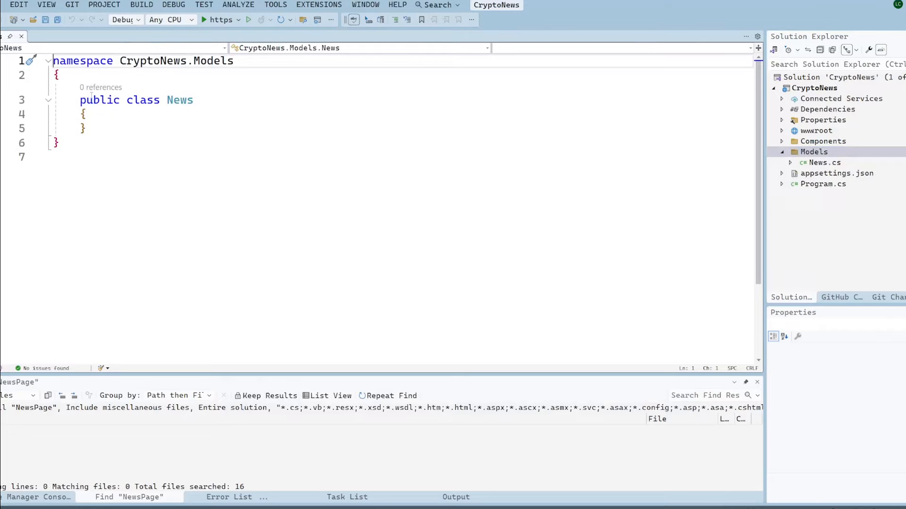
# Add usings for MongoDB.Bson and MongoDB.Bson.Serialization.Attributes at the top of News.cs.
pyautogui.press('Return')
pyautogui.press('Return')
pyautogui.press('Up')
pyautogui.press('Up')
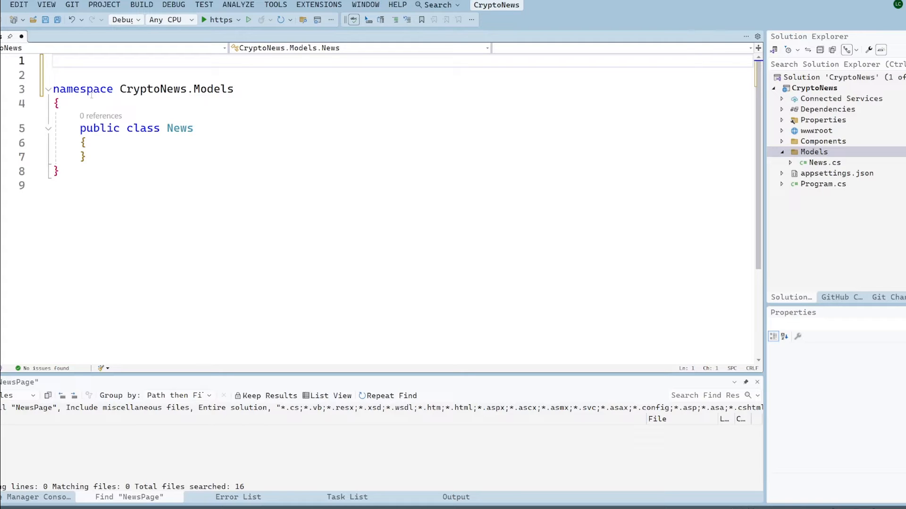
pyautogui.write('using MongoDB')
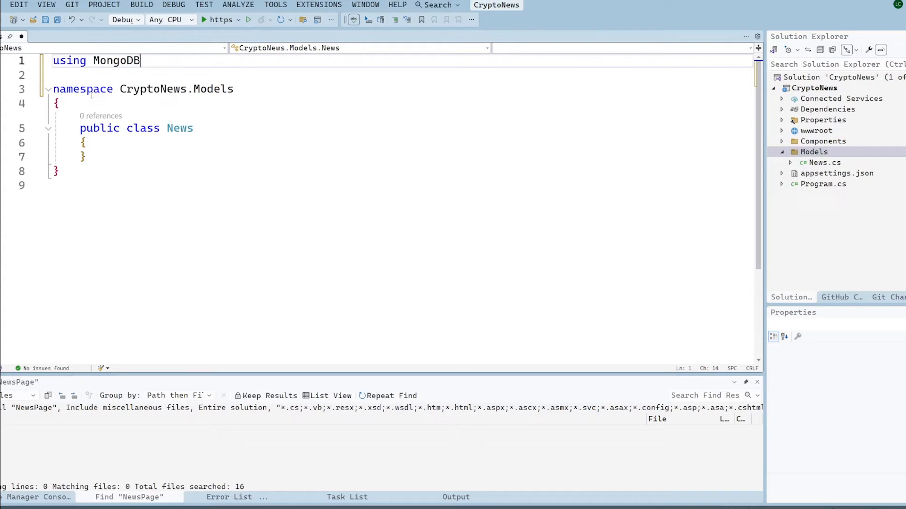
pyautogui.write('.Bson;')
pyautogui.press('Return')
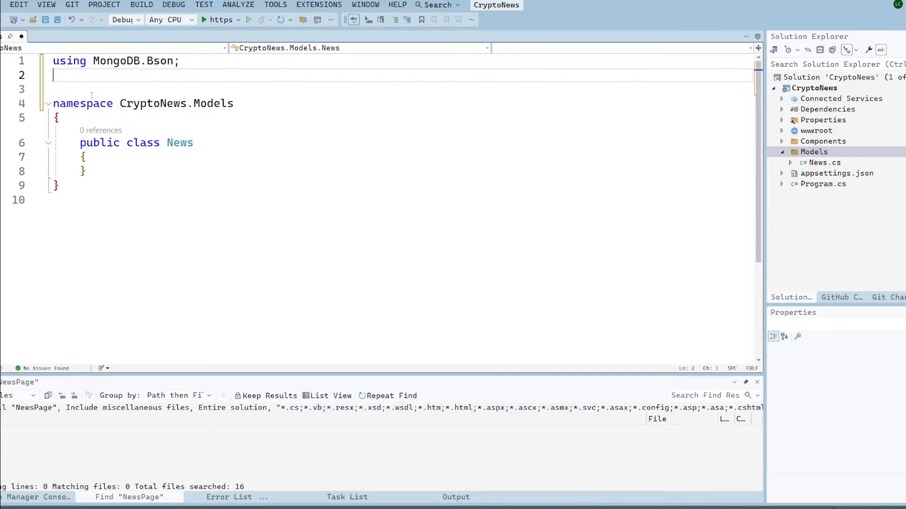
pyautogui.write('uysi')
pyautogui.press('BackSpace')
pyautogui.press('BackSpace')
pyautogui.press('BackSpace')
pyautogui.write('sing <')
pyautogui.press('BackSpace')
pyautogui.write('MongoDB')
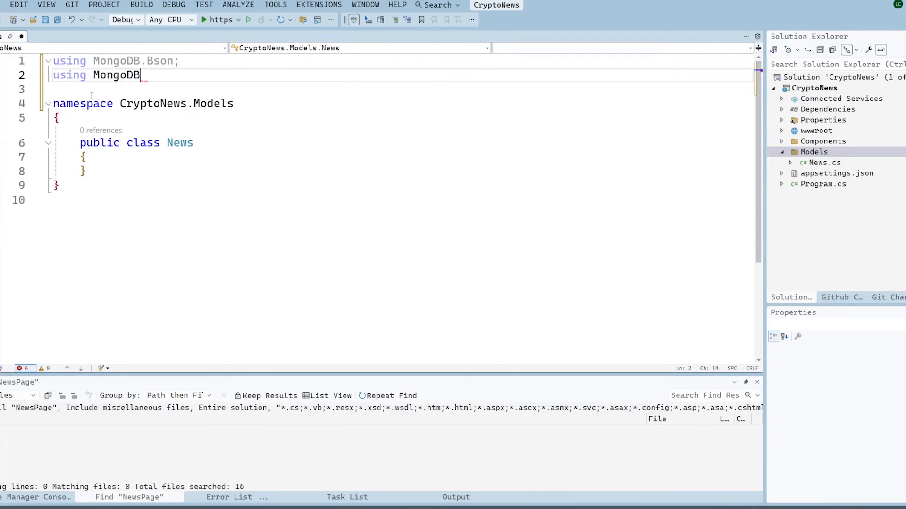
pyautogui.write('.NB')
pyautogui.press('BackSpace')
pyautogui.press('BackSpace')
pyautogui.write('Bson.')
pyautogui.press('Down')
pyautogui.press('Tab')
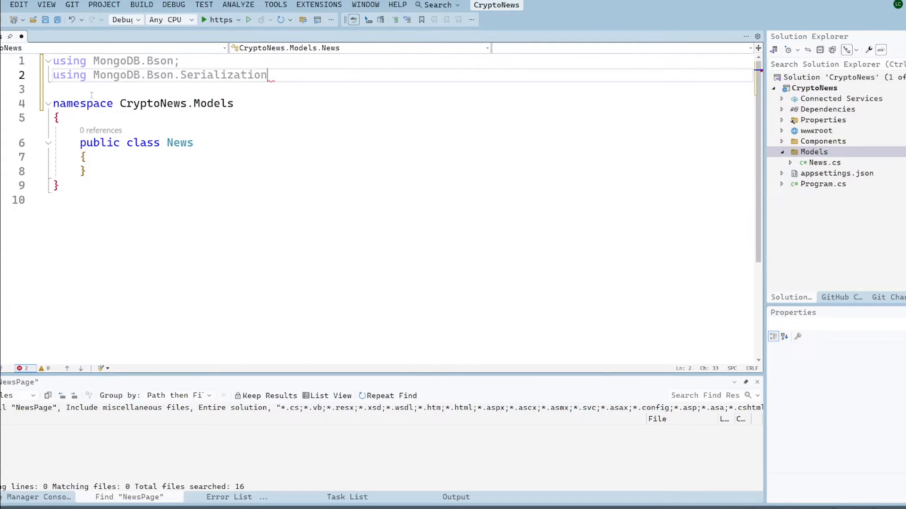
pyautogui.write('.A')
pyautogui.press('Tab')
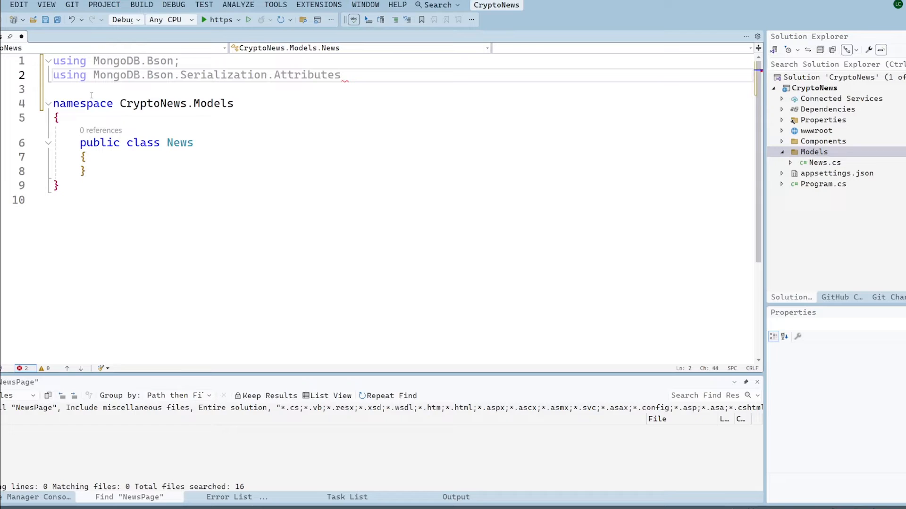
pyautogui.write(';')
pyautogui.click(160, 161)
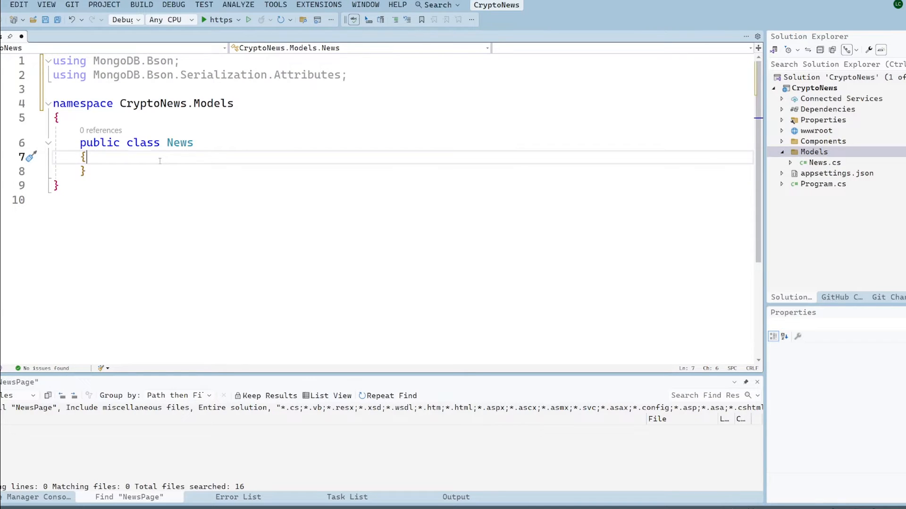
# Add a public ObjectId Id { get; set; } property inside the News class.
pyautogui.press('Return')
pyautogui.write('p')
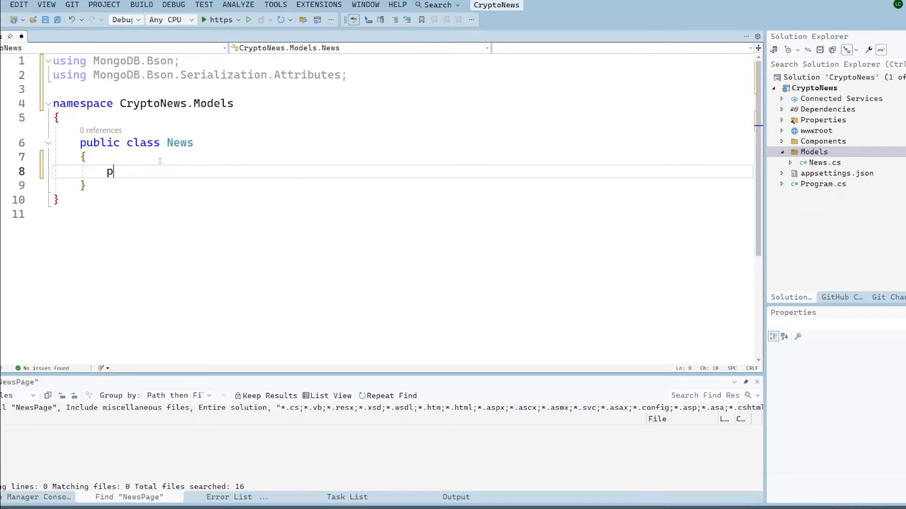
pyautogui.write('ublic ')
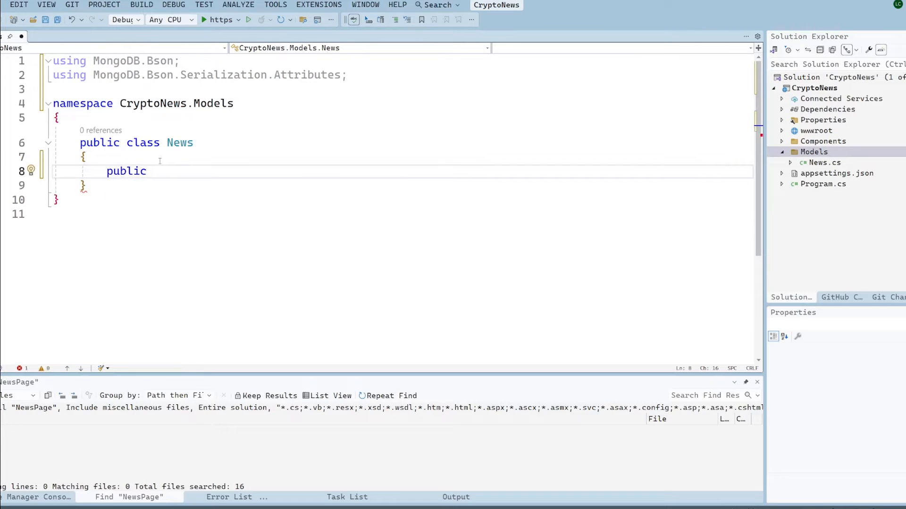
pyautogui.write('ObjectId')
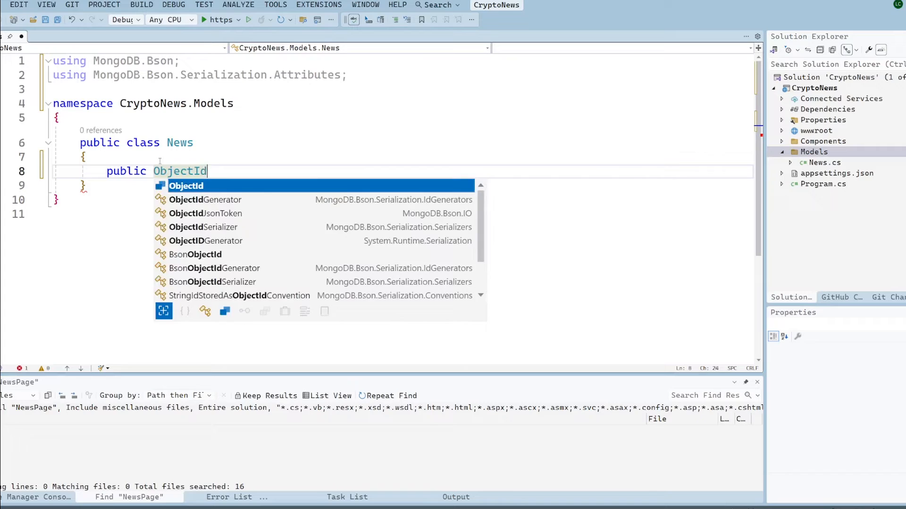
pyautogui.press('Escape')
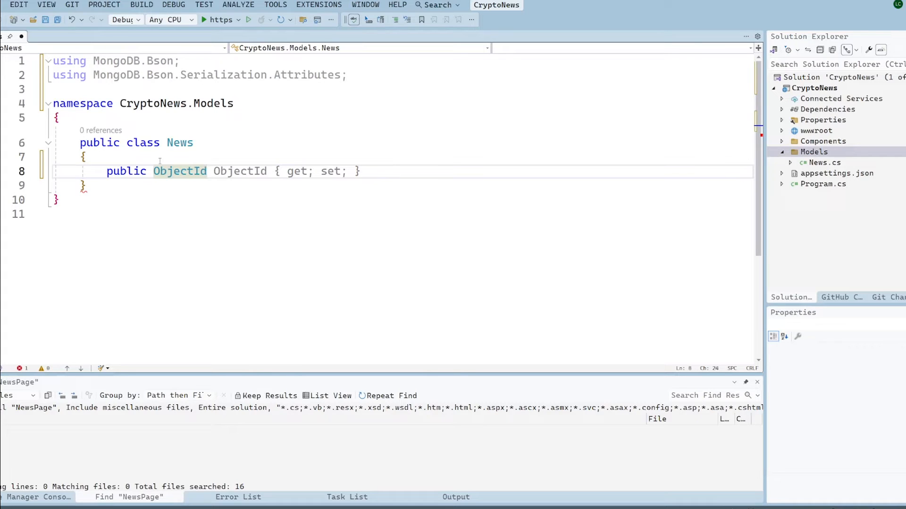
pyautogui.write('Id { ')
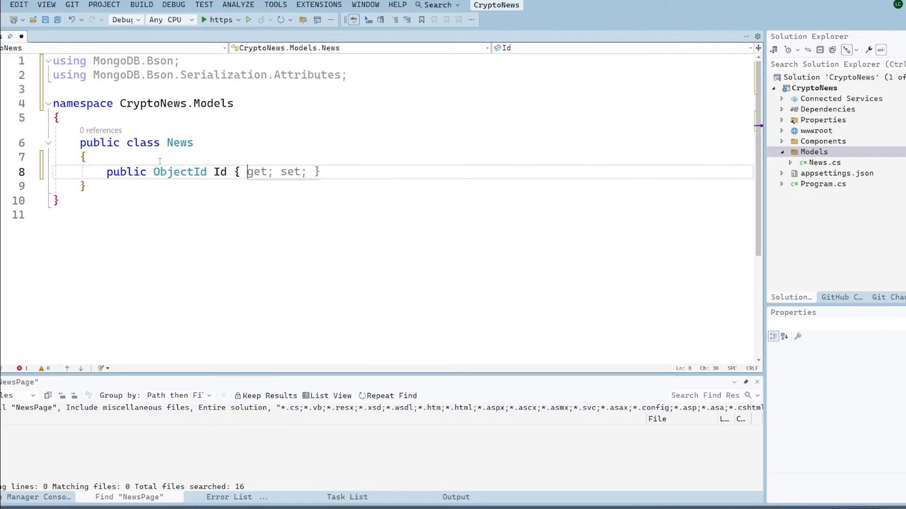
pyautogui.write('get')
pyautogui.press('Tab')
pyautogui.press('Tab')
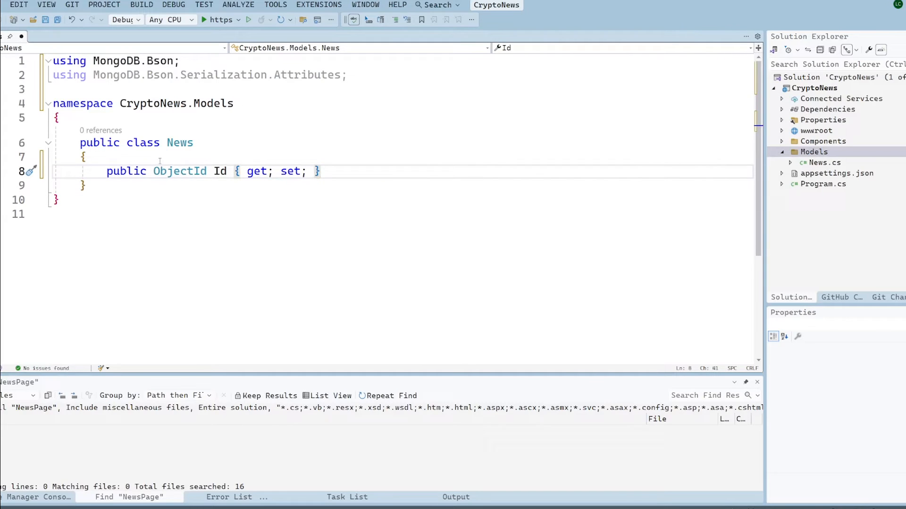
# Mark the Id property with the [BsonId] attribute and review it.
pyautogui.click(159, 161)
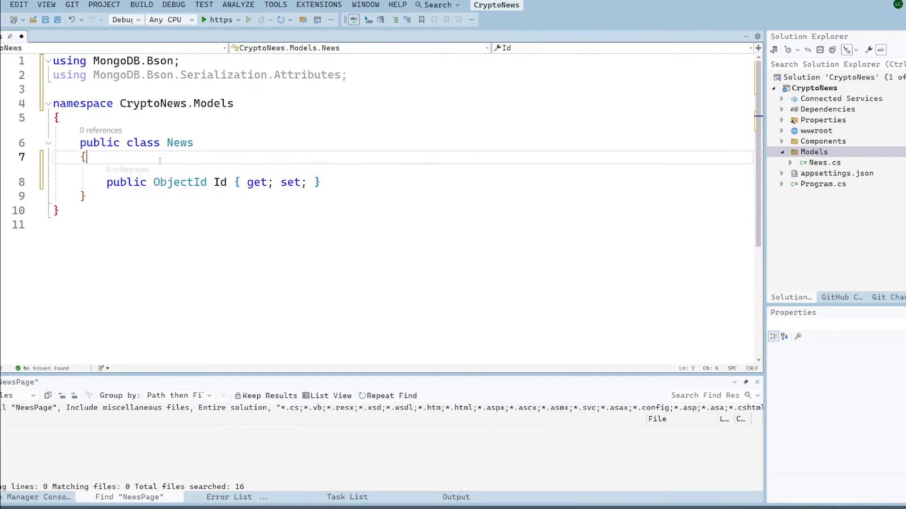
pyautogui.press('Return')
pyautogui.write('[')
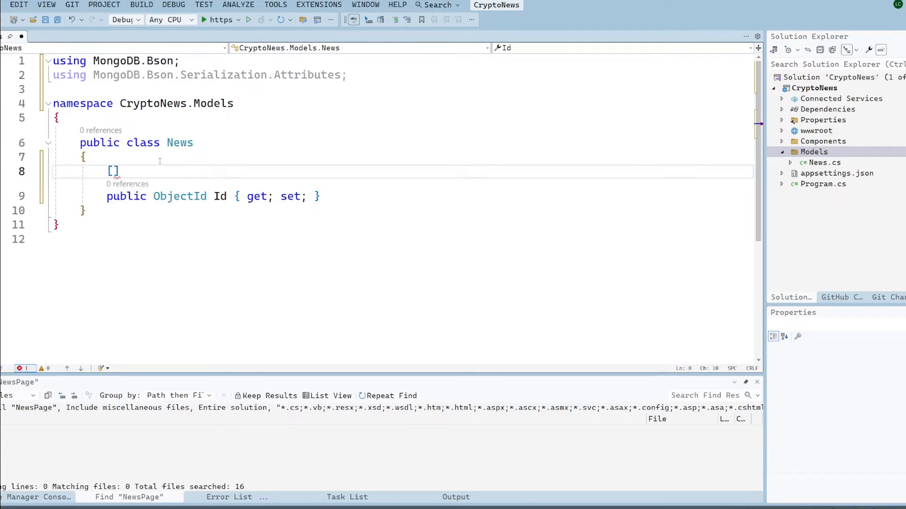
pyautogui.write('BsonId')
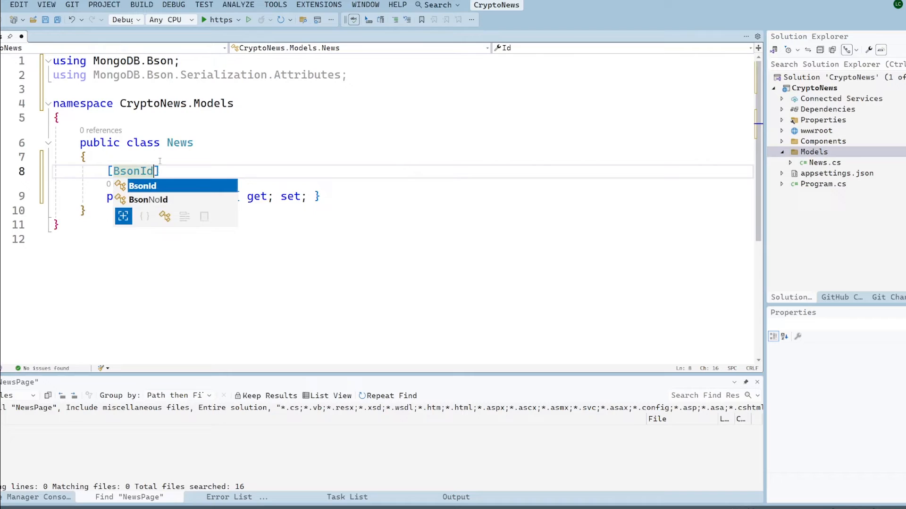
pyautogui.press('Escape')
pyautogui.click(190, 261)
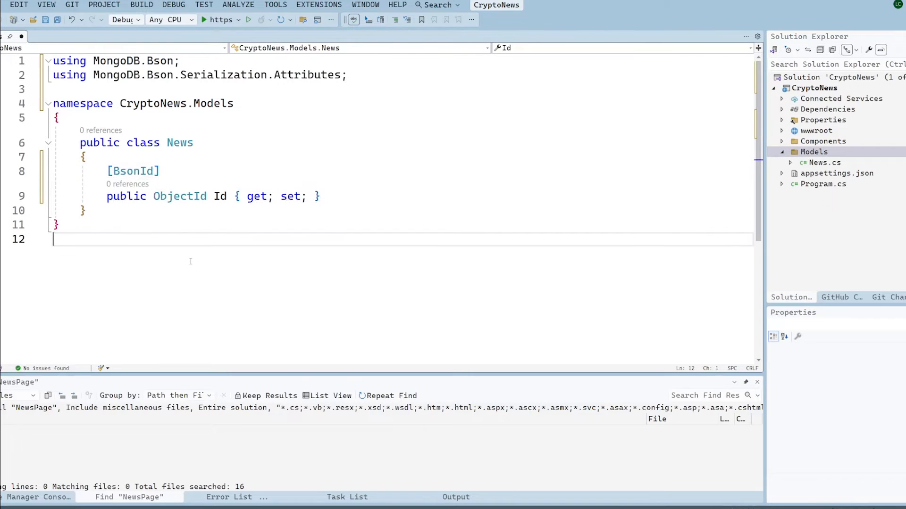
pyautogui.doubleClick(218, 196)
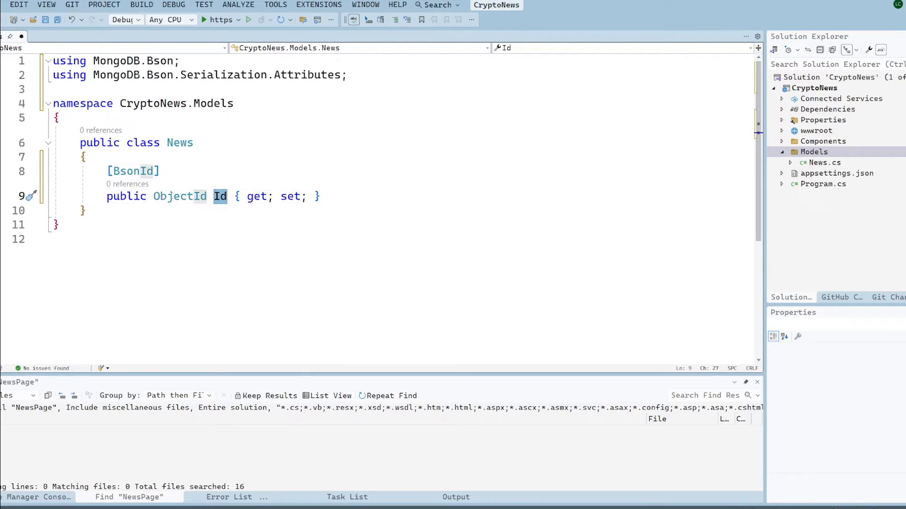
pyautogui.moveTo(100, 171); pyautogui.dragTo(198, 172)
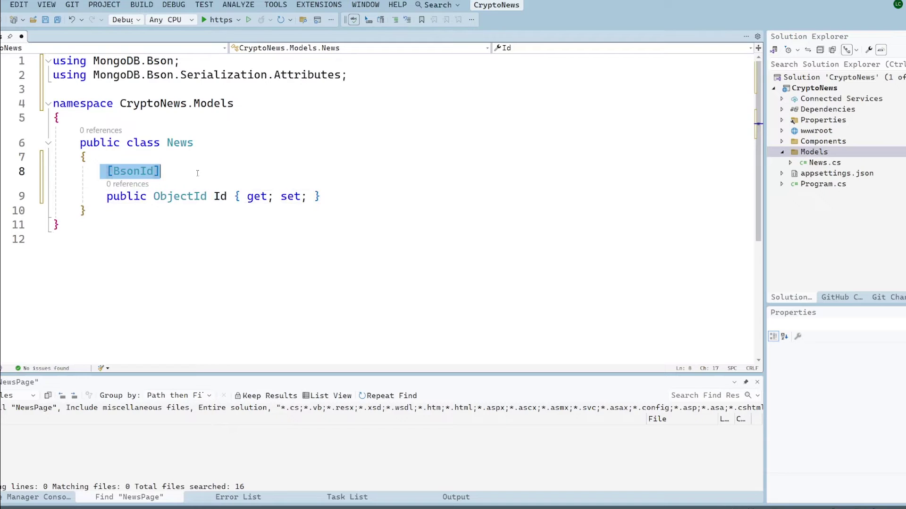
pyautogui.click(393, 203)
# Add public string Title { get; set; } with [BsonElement("title")] above it.
pyautogui.press('Return')
pyautogui.press('Return')
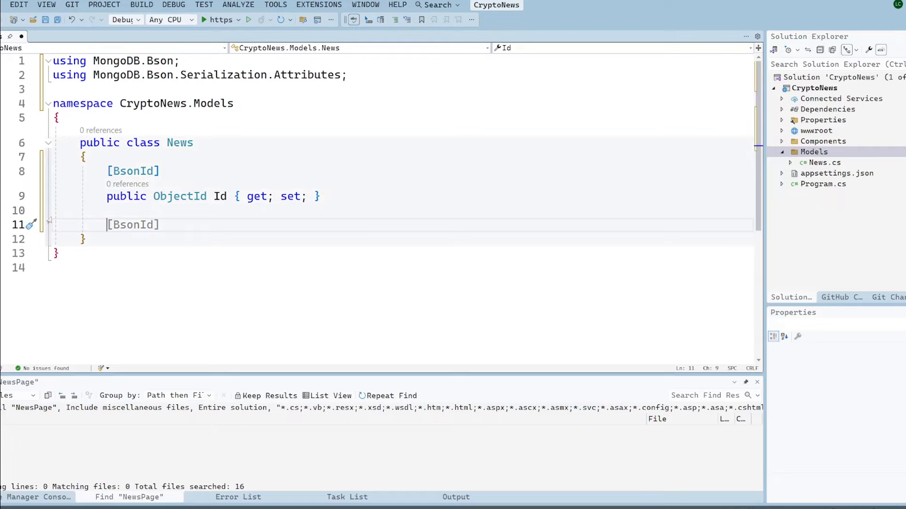
pyautogui.write('public str')
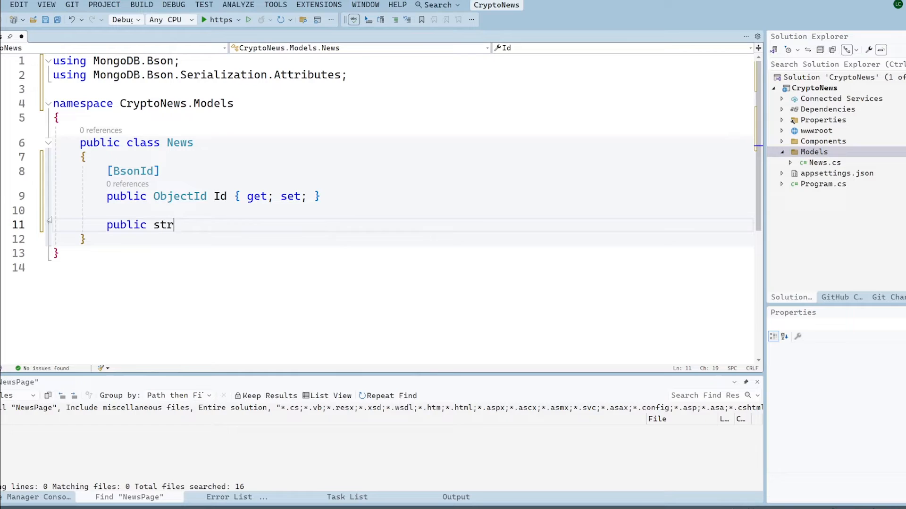
pyautogui.write('ing Title')
pyautogui.write(' { get; s')
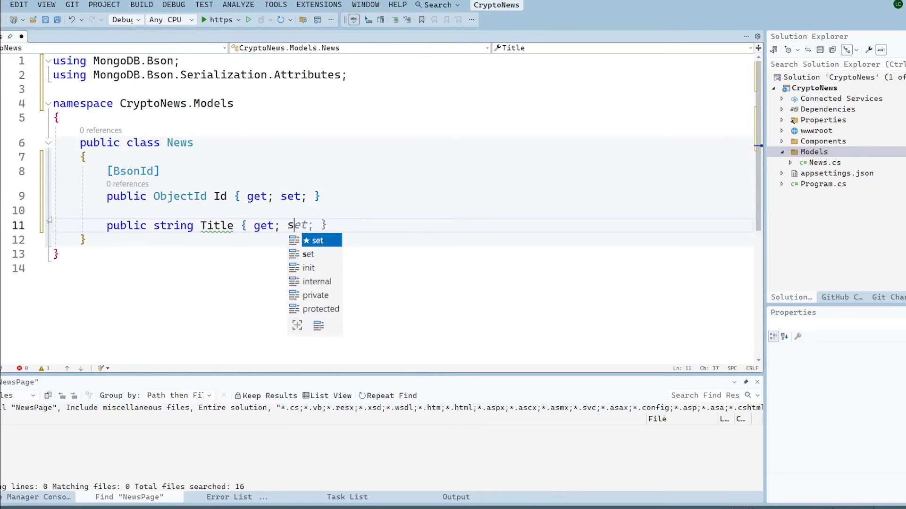
pyautogui.write('et;')
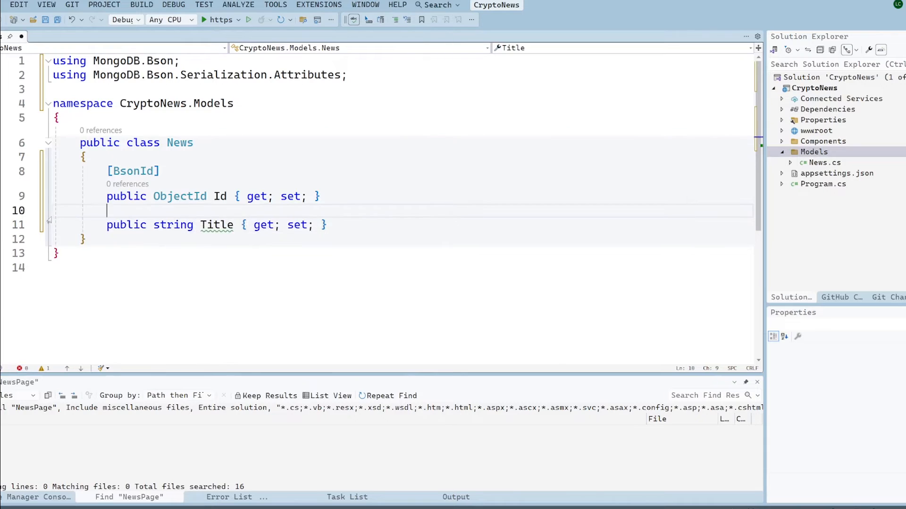
pyautogui.hotkey('ctrl', 'Return')
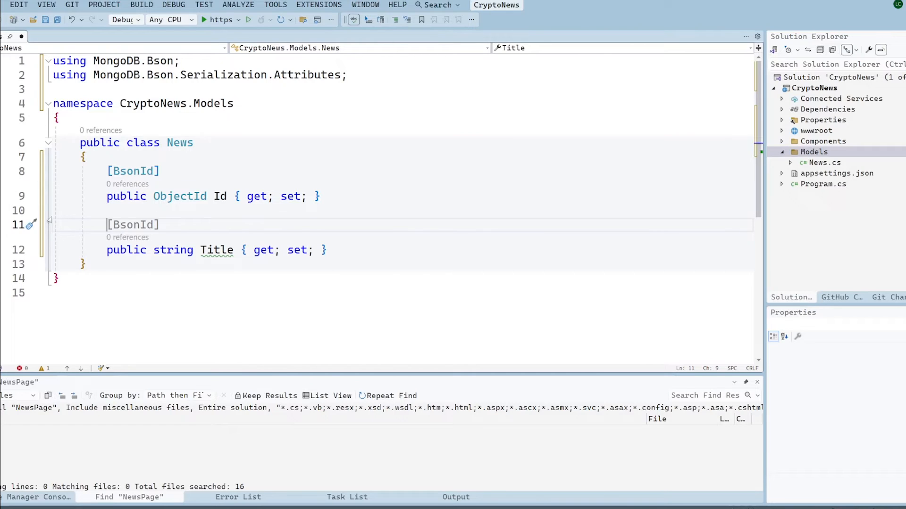
pyautogui.write('[BsonE')
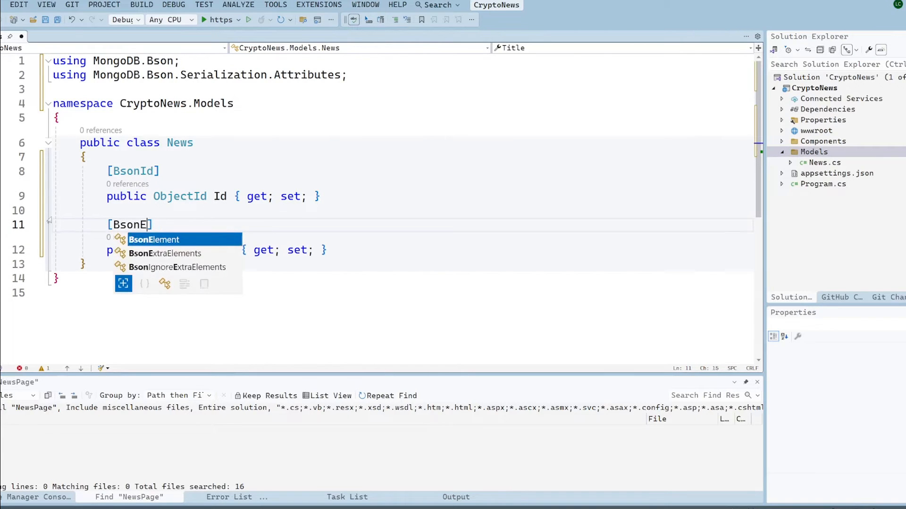
pyautogui.press('Tab')
pyautogui.write('("')
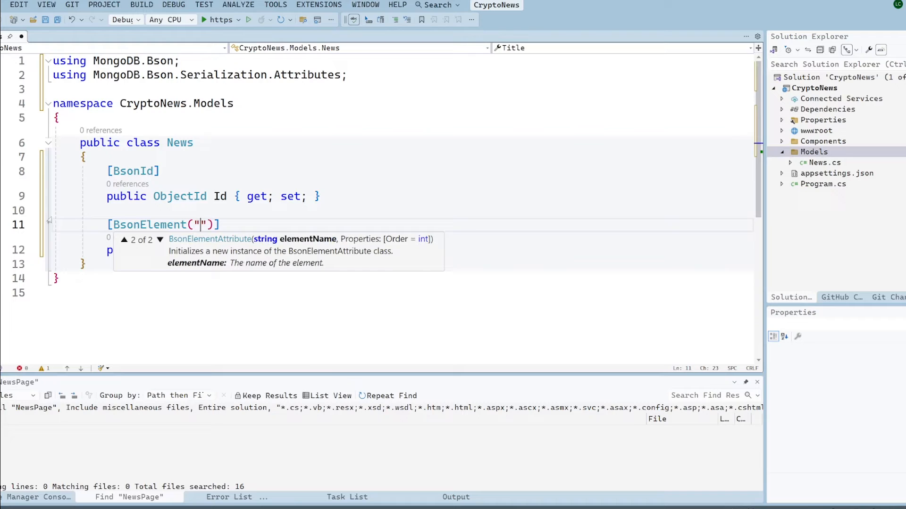
pyautogui.write('title")]')
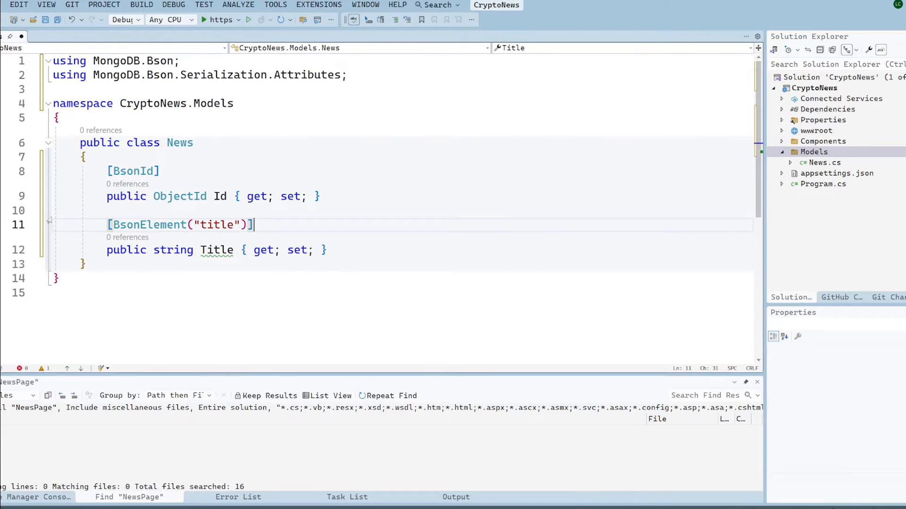
# Add [BsonElement("date")] public DateTime Date { get; set; } below Title and save News.cs.
pyautogui.click(338, 256)
pyautogui.press('Return')
pyautogui.press('Return')
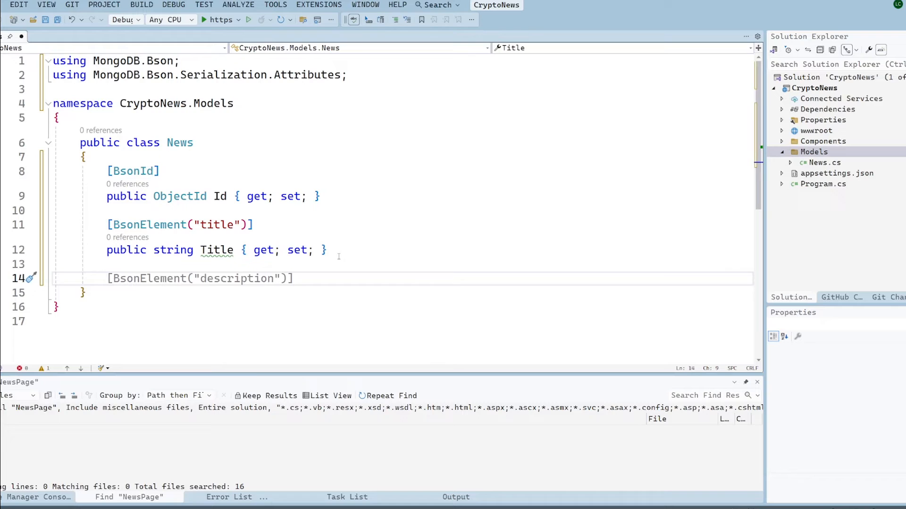
pyautogui.write('[BsonEleme')
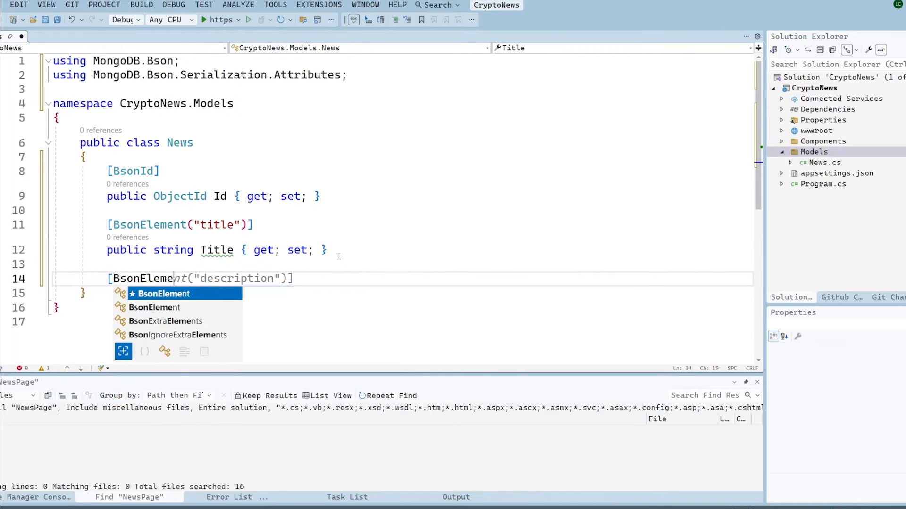
pyautogui.write('nt("date')
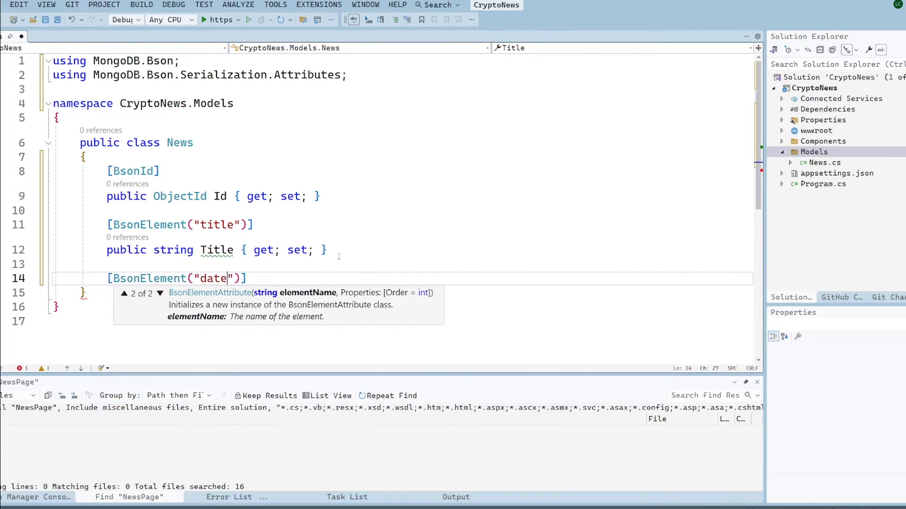
pyautogui.press('End')
pyautogui.press('Return')
pyautogui.write('p')
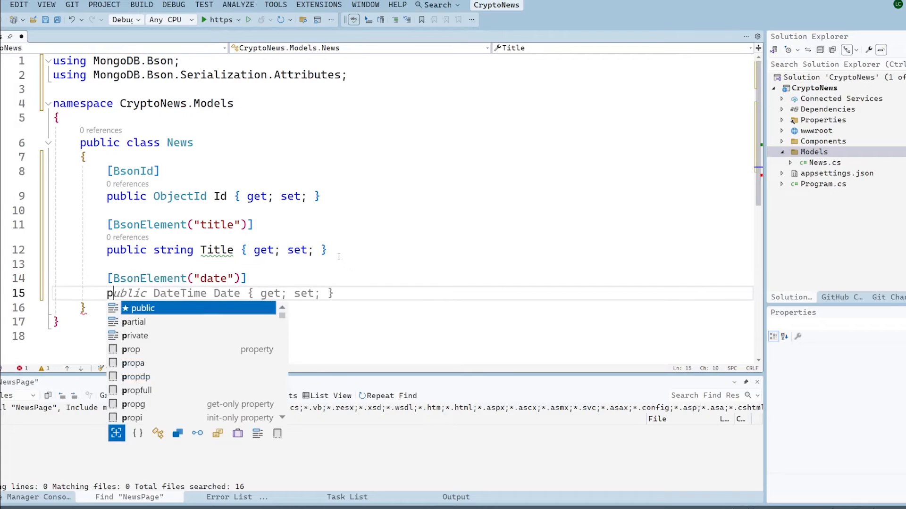
pyautogui.write('ublic DateTime')
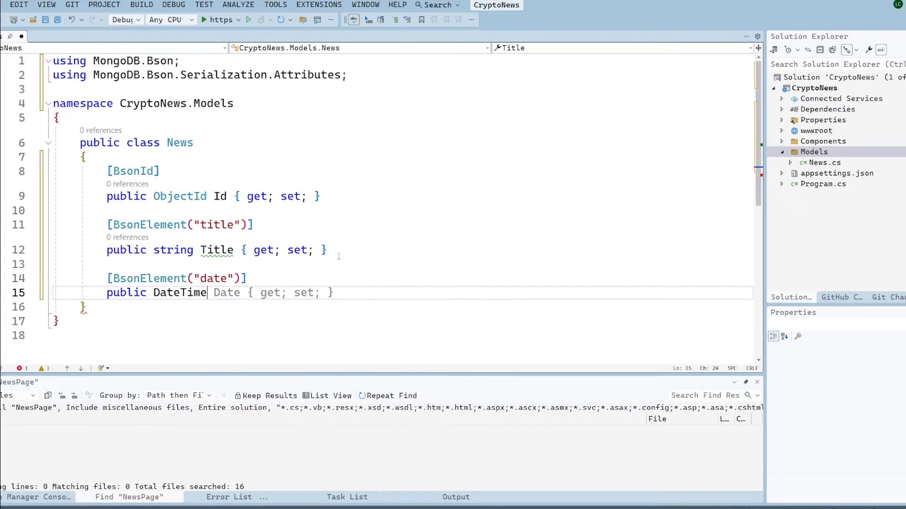
pyautogui.press('Tab')
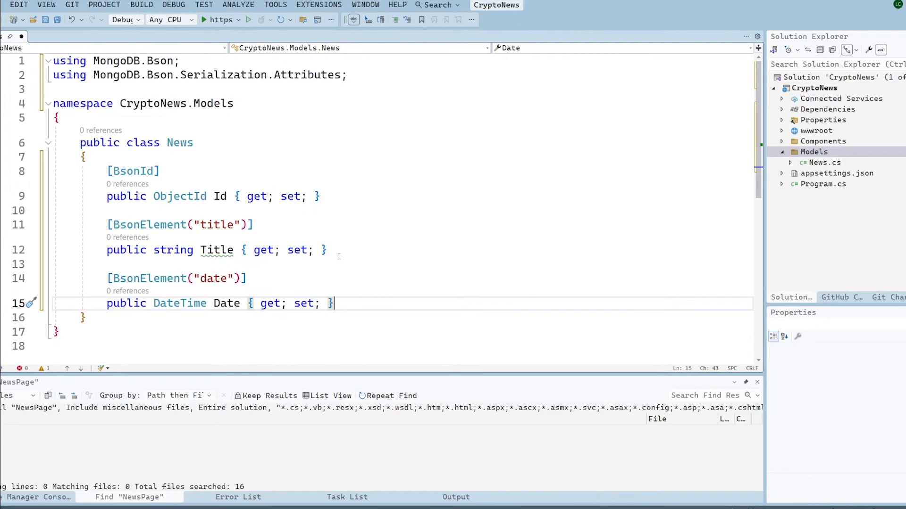
pyautogui.hotkey('ctrl', 's')
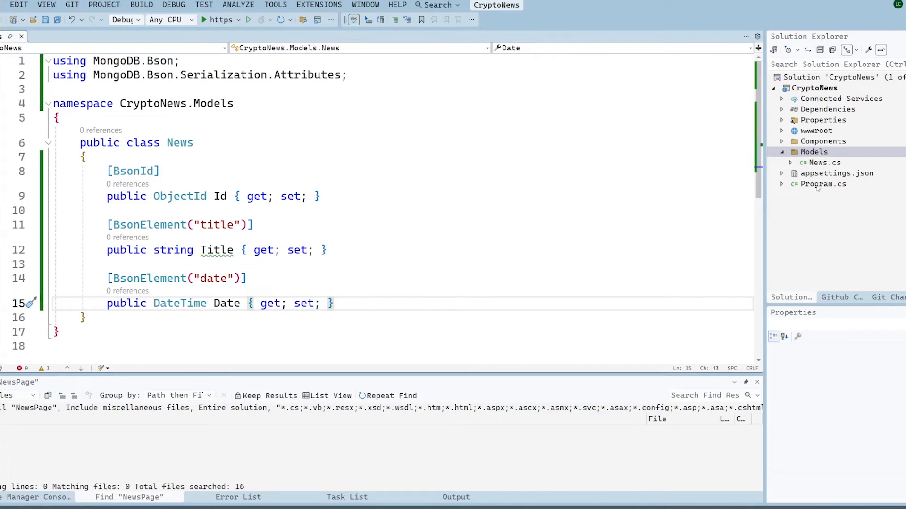
# Add a Razor component named NewsPage.razor to Components > Pages and place the caret in it.
pyautogui.click(786, 144)
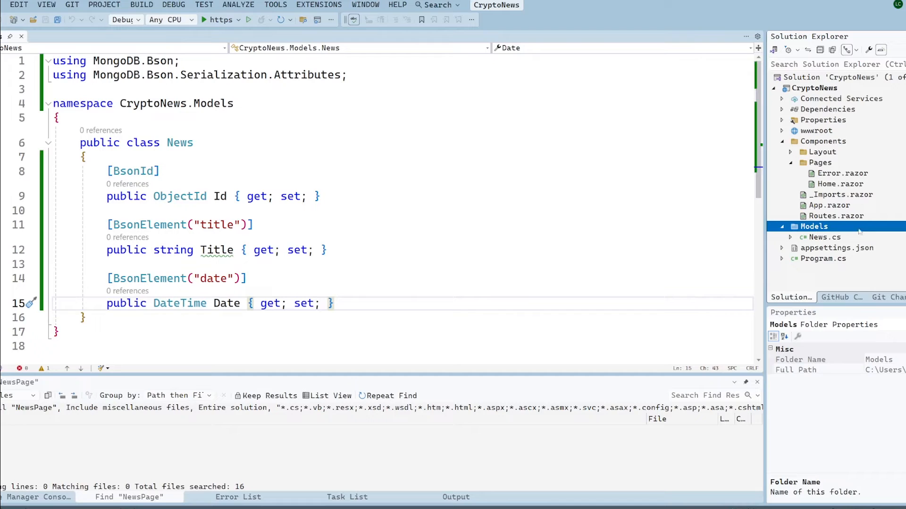
pyautogui.rightClick(814, 162)
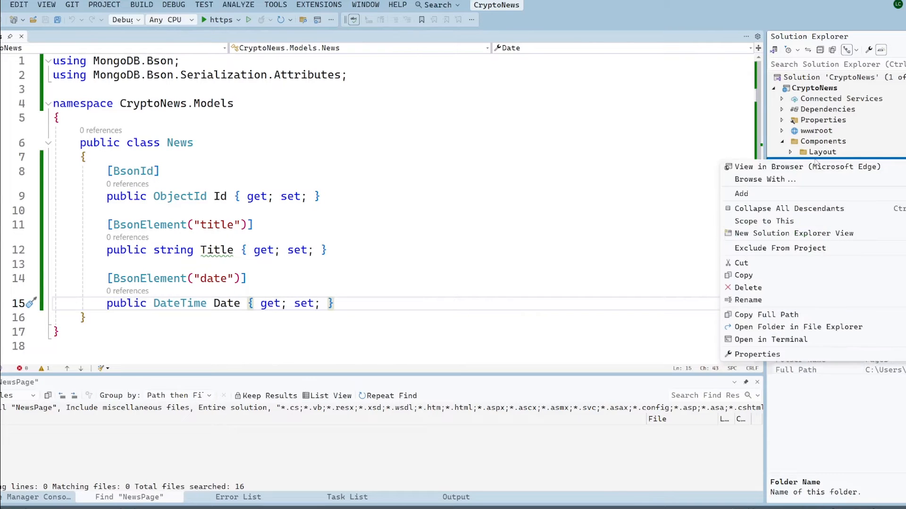
pyautogui.moveTo(741, 193)
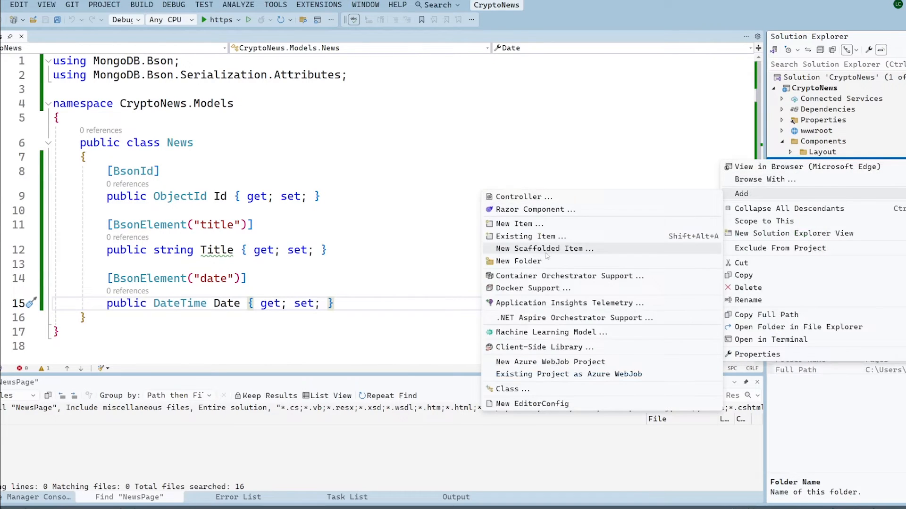
pyautogui.click(547, 252)
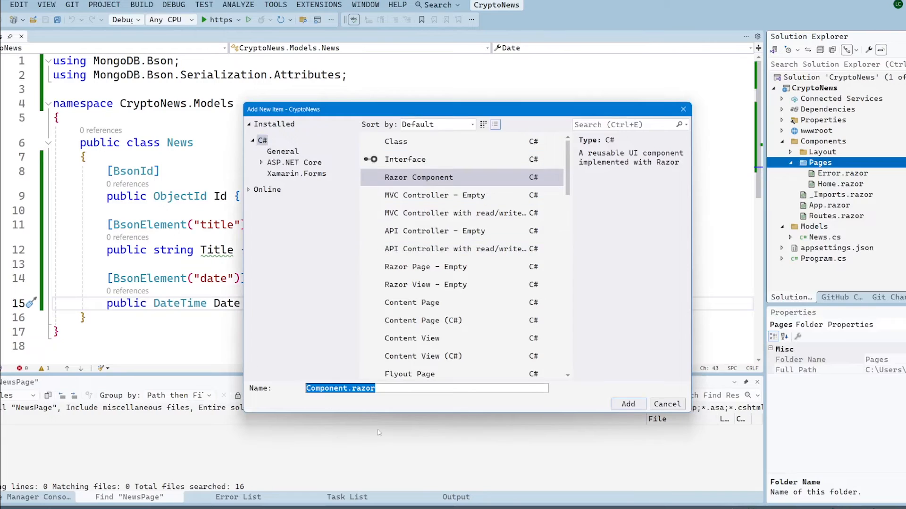
pyautogui.press('Left')
pyautogui.press('Left')
pyautogui.press('Left')
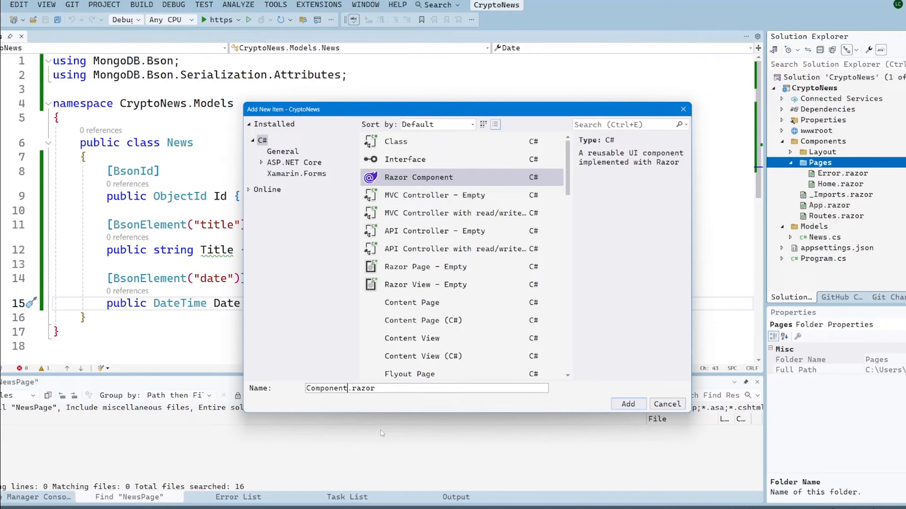
pyautogui.hotkey('ctrl', 'BackSpace')
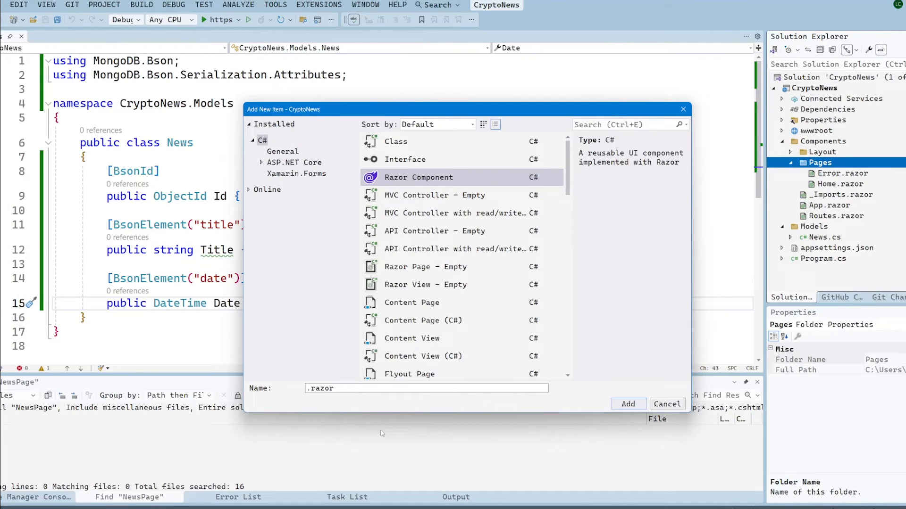
pyautogui.write('NewsPage')
pyautogui.click(627, 404)
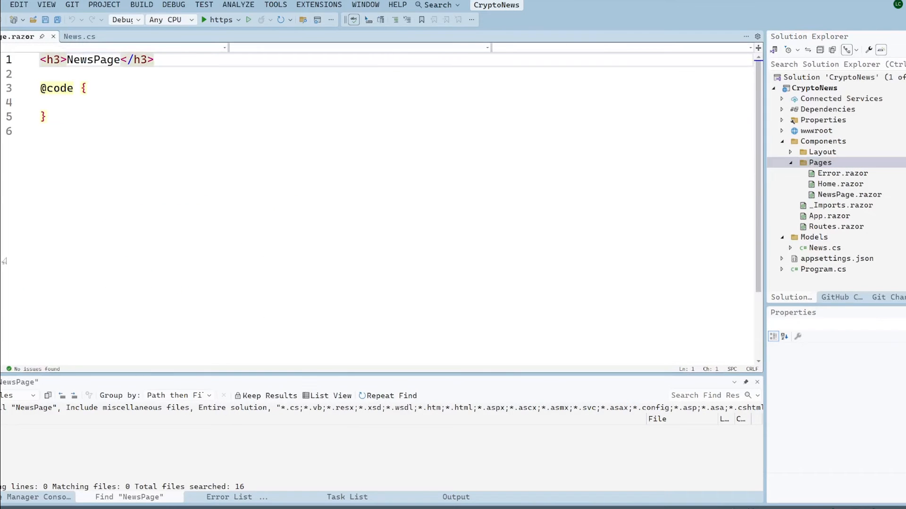
pyautogui.click(112, 224)
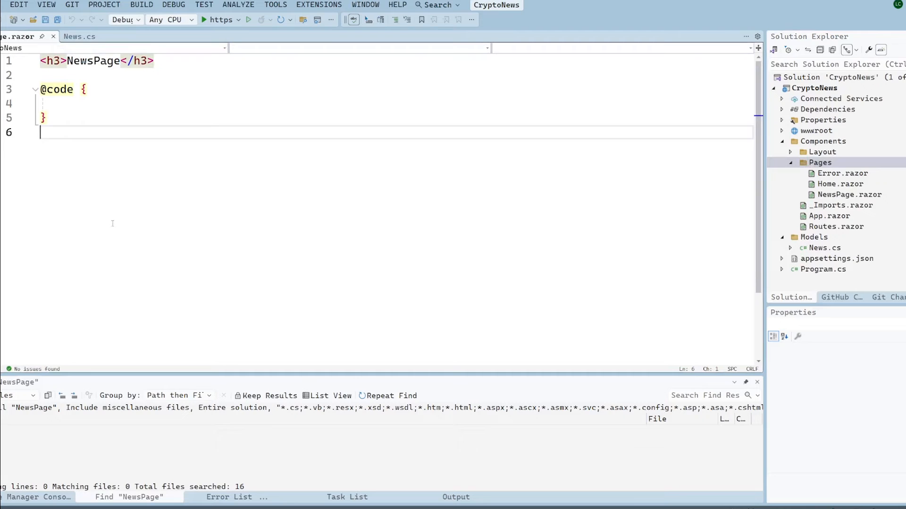
pyautogui.hotkey('ctrl', 'a')
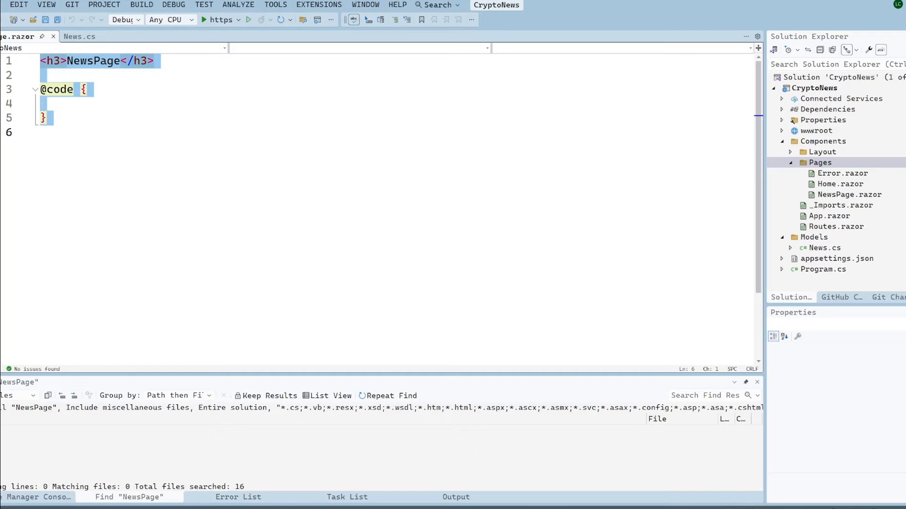
pyautogui.press('super+v')
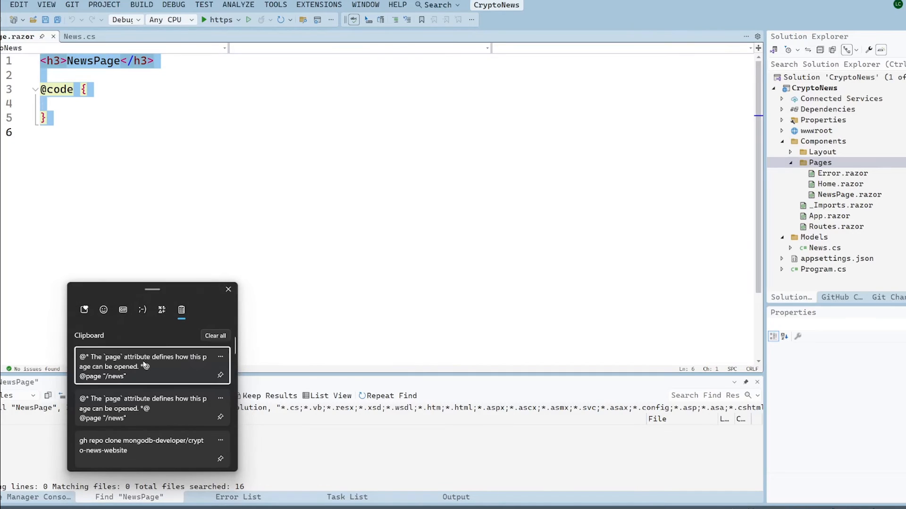
pyautogui.click(140, 367)
pyautogui.scroll(20, 377, 272)
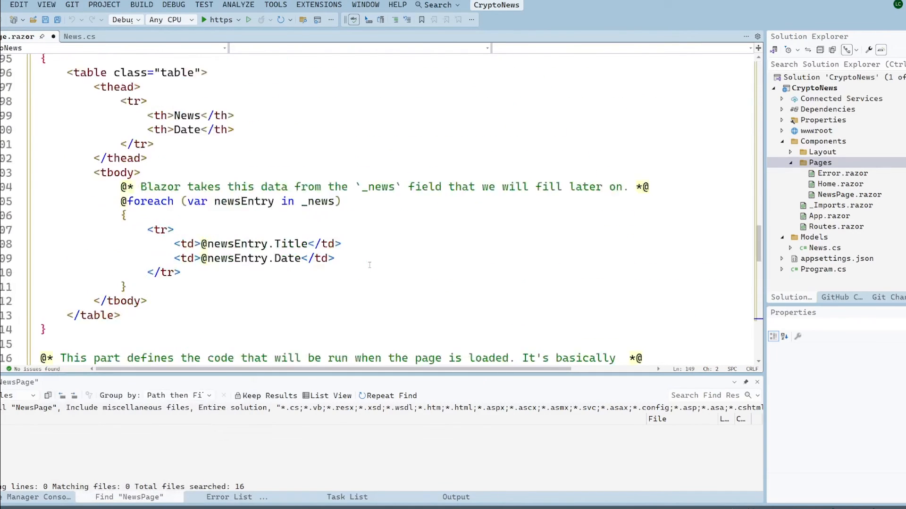
pyautogui.scroll(3, 377, 272)
pyautogui.click(145, 75)
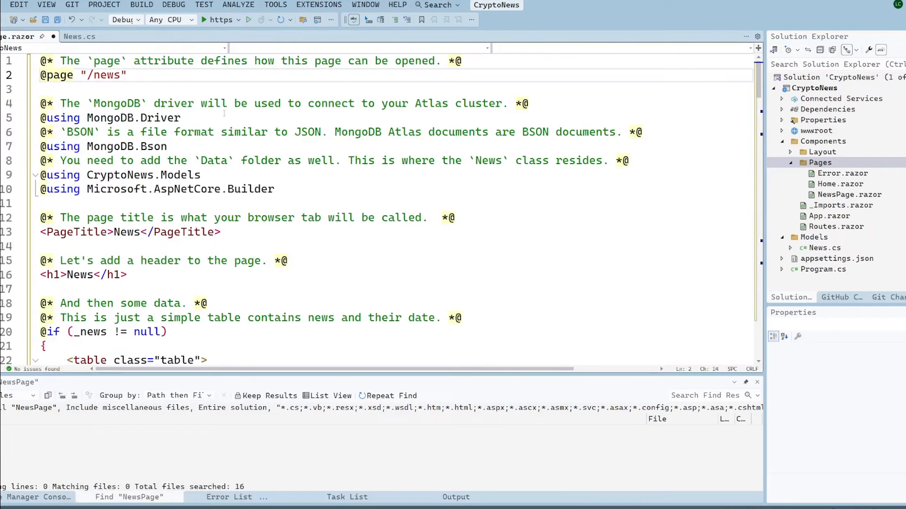
pyautogui.click(186, 118)
pyautogui.click(188, 146)
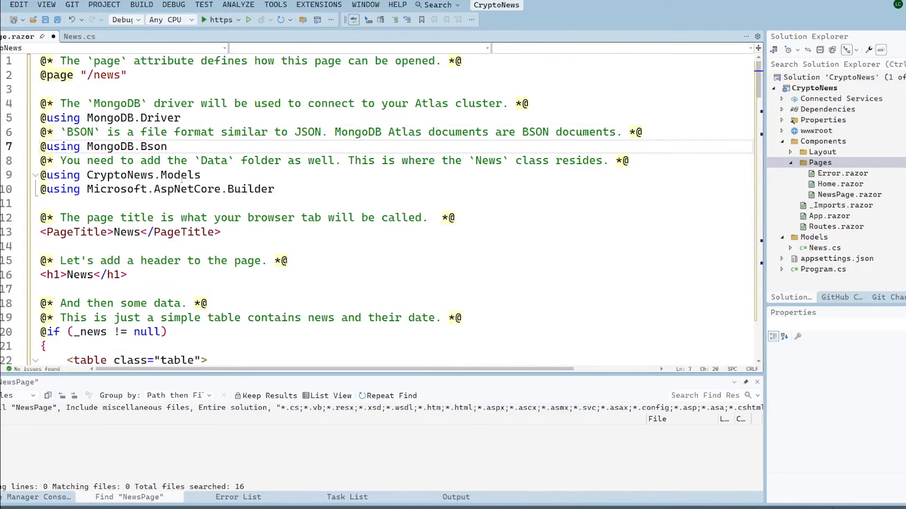
pyautogui.click(209, 177)
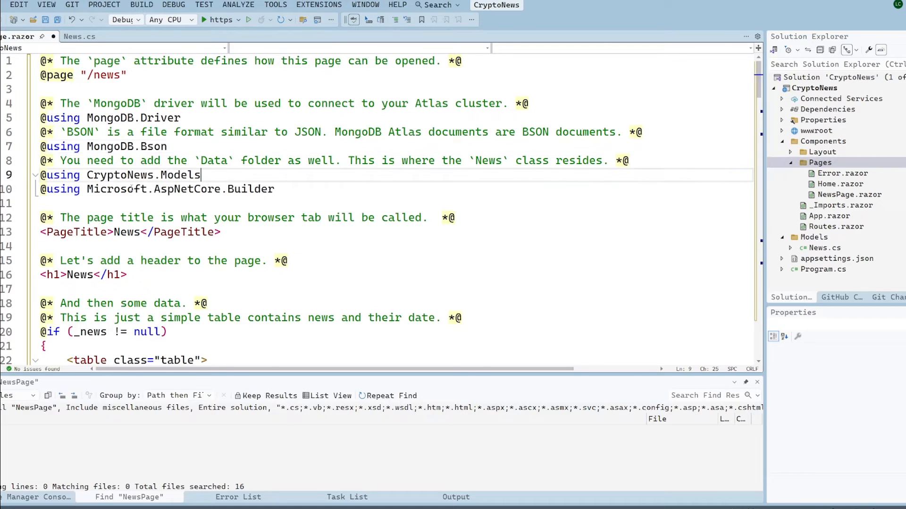
pyautogui.scroll(-1, 131, 186)
pyautogui.scroll(-1, 132, 198)
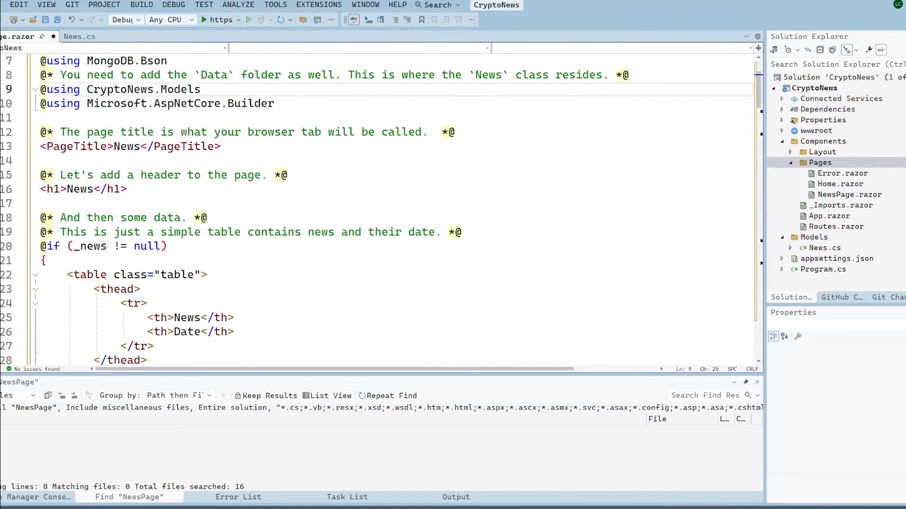
pyautogui.scroll(-1, 150, 246)
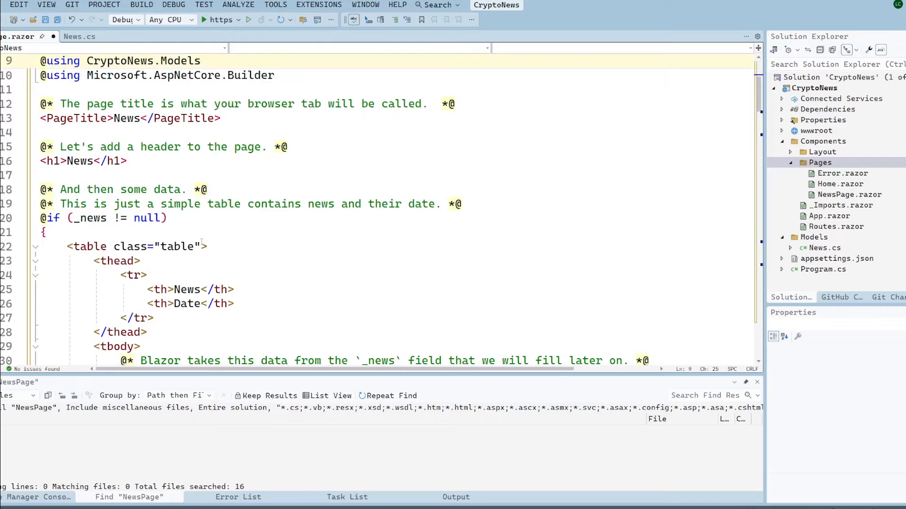
pyautogui.scroll(-1, 194, 220)
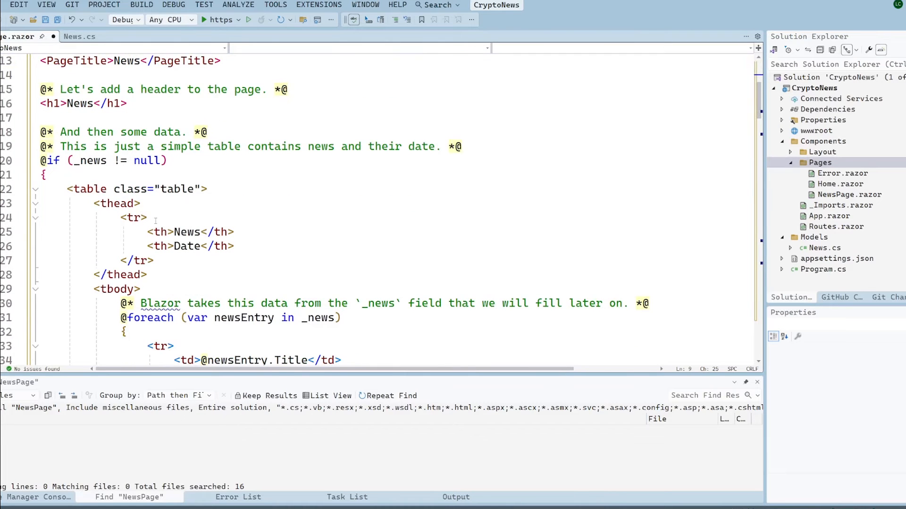
pyautogui.scroll(-1, 174, 214)
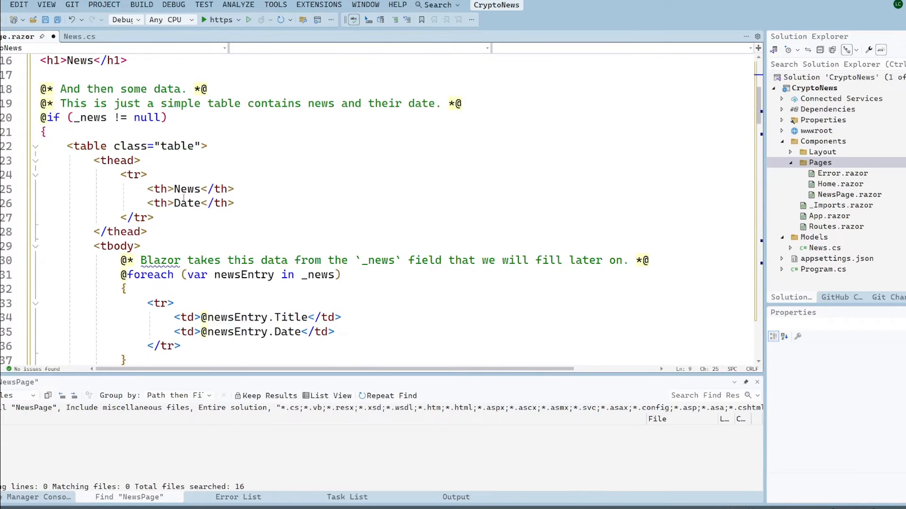
pyautogui.scroll(-1, 181, 223)
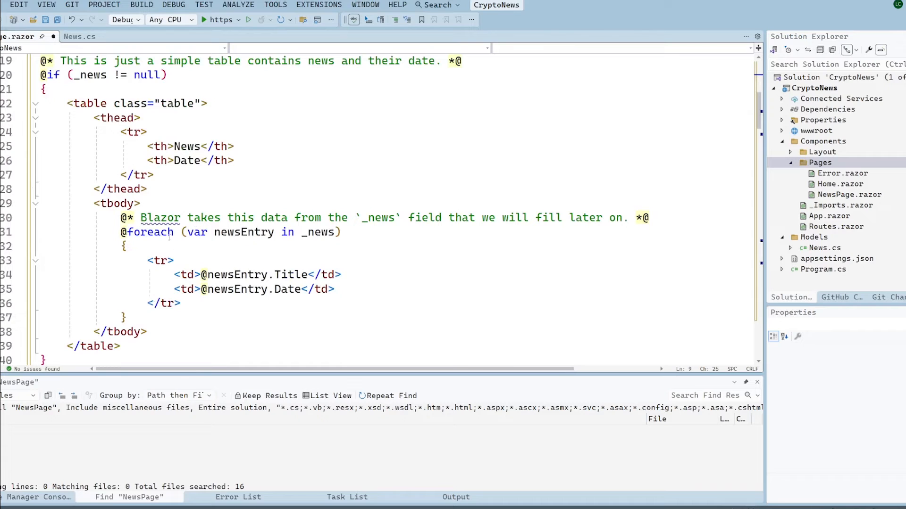
pyautogui.click(309, 233)
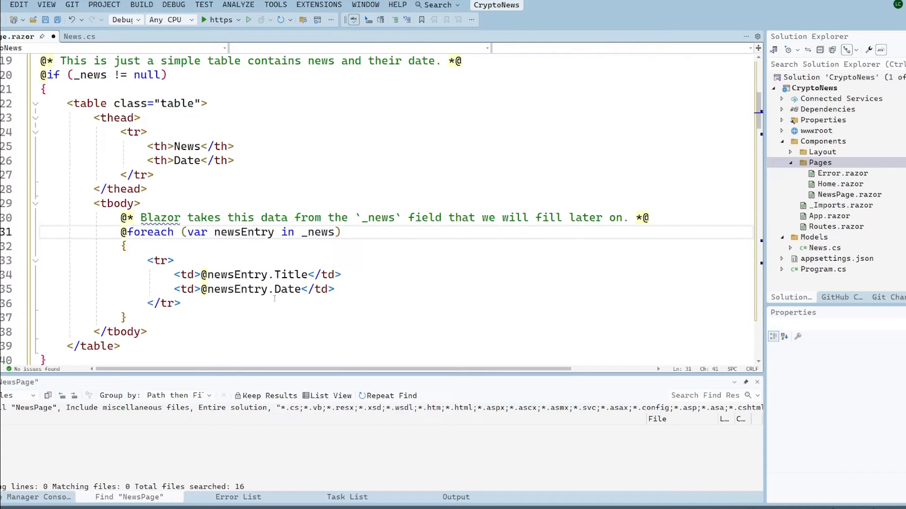
pyautogui.click(287, 289)
pyautogui.scroll(-1, 287, 289)
pyautogui.scroll(-2, 287, 288)
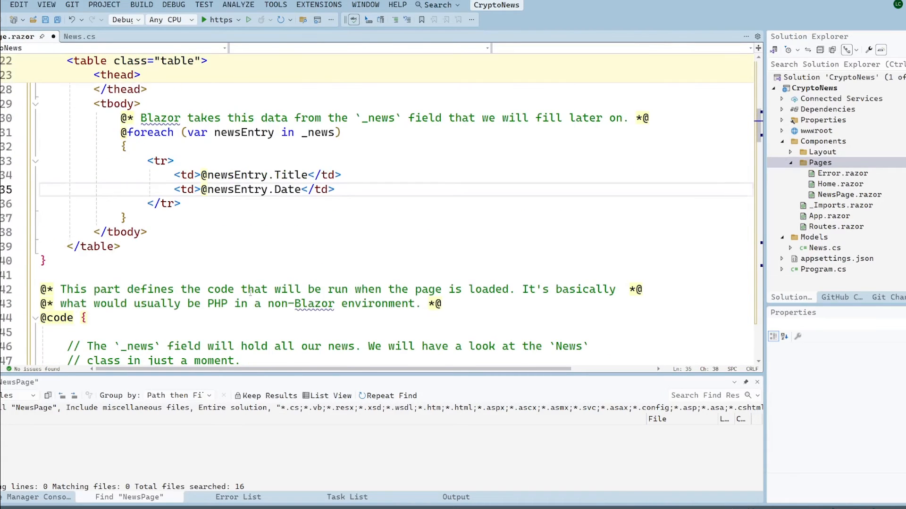
pyautogui.scroll(-2, 287, 289)
pyautogui.scroll(-1, 432, 228)
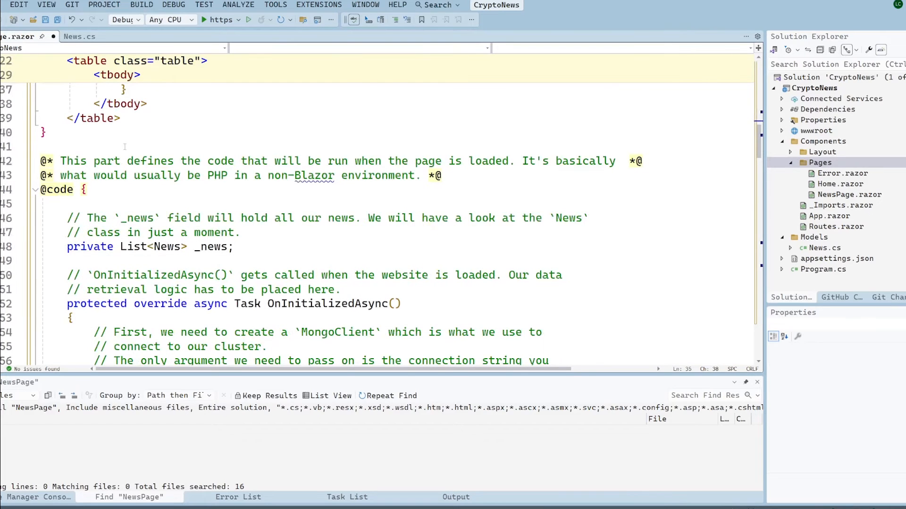
pyautogui.scroll(-2, 117, 182)
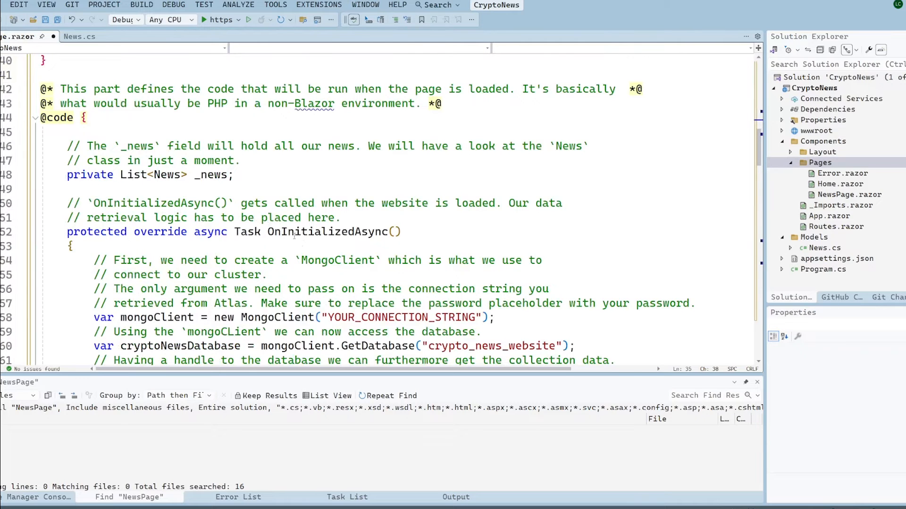
pyautogui.scroll(-1, 308, 237)
pyautogui.scroll(-2, 307, 239)
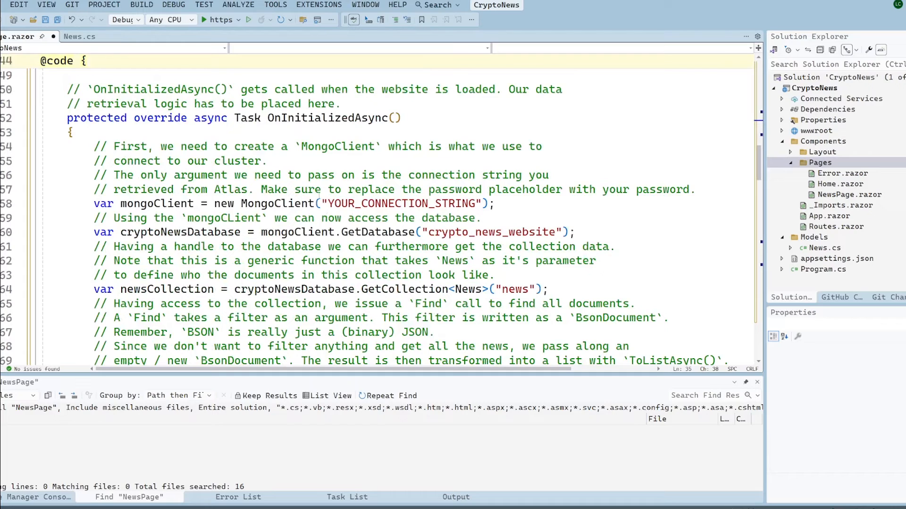
# Highlight YOUR_CONNECTION_STRING, the news collection, new BsonDocument() filter and the limit of 10.
pyautogui.moveTo(326, 203); pyautogui.dragTo(475, 206)
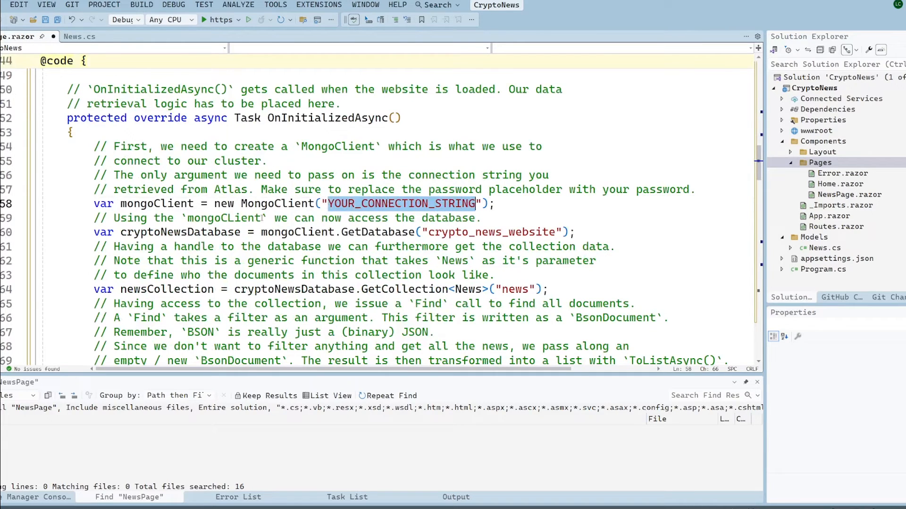
pyautogui.click(446, 238)
pyautogui.click(505, 289)
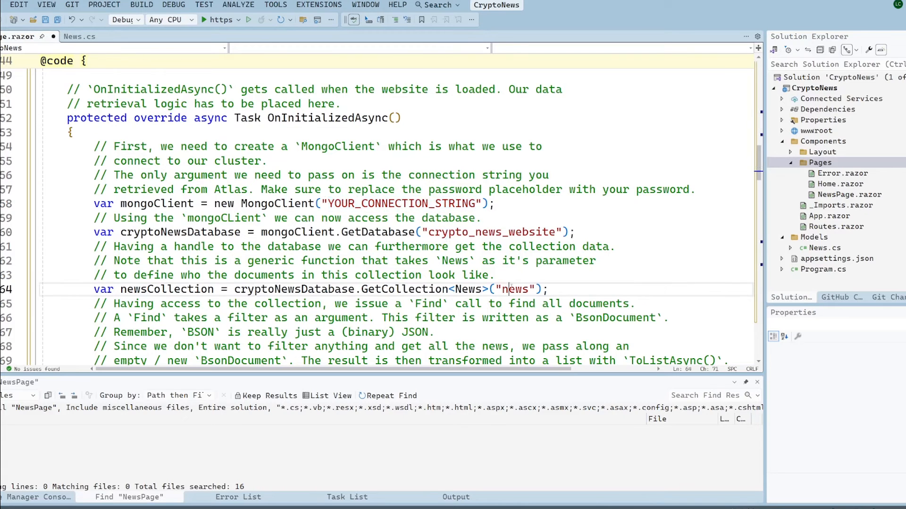
pyautogui.scroll(-2, 505, 289)
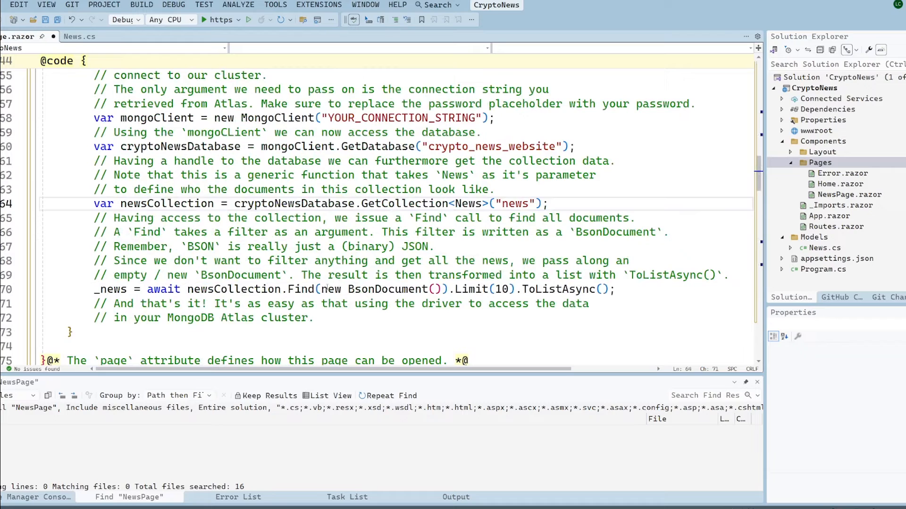
pyautogui.moveTo(322, 289); pyautogui.dragTo(443, 289)
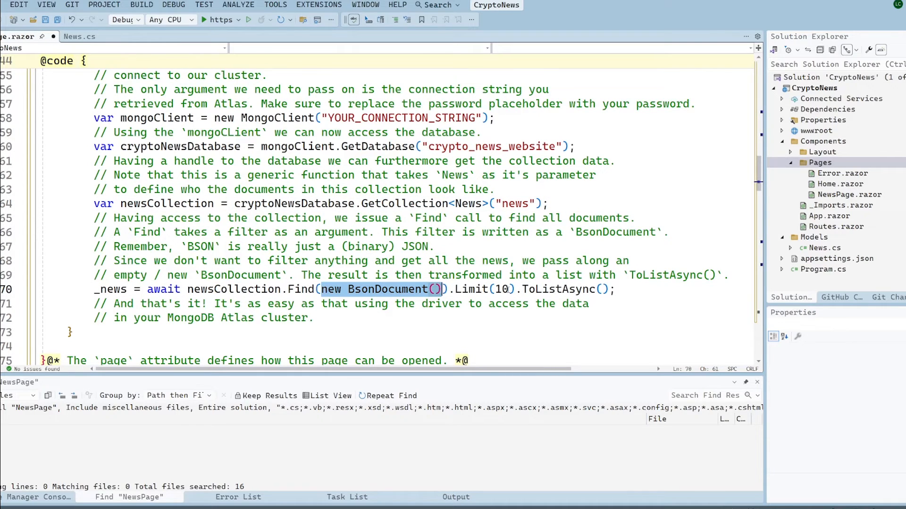
pyautogui.moveTo(509, 289); pyautogui.dragTo(497, 290)
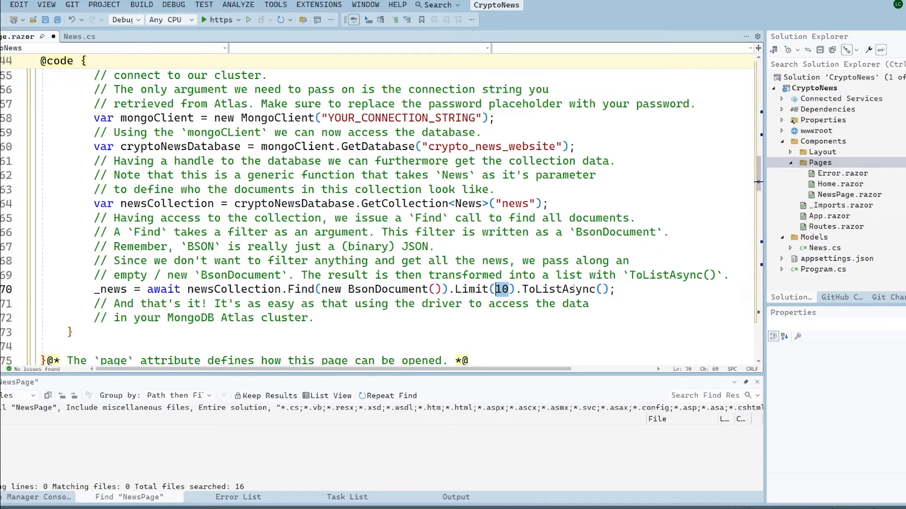
# Delete the leftover text after the code block's final closing brace and save NewsPage.razor.
pyautogui.press('Home')
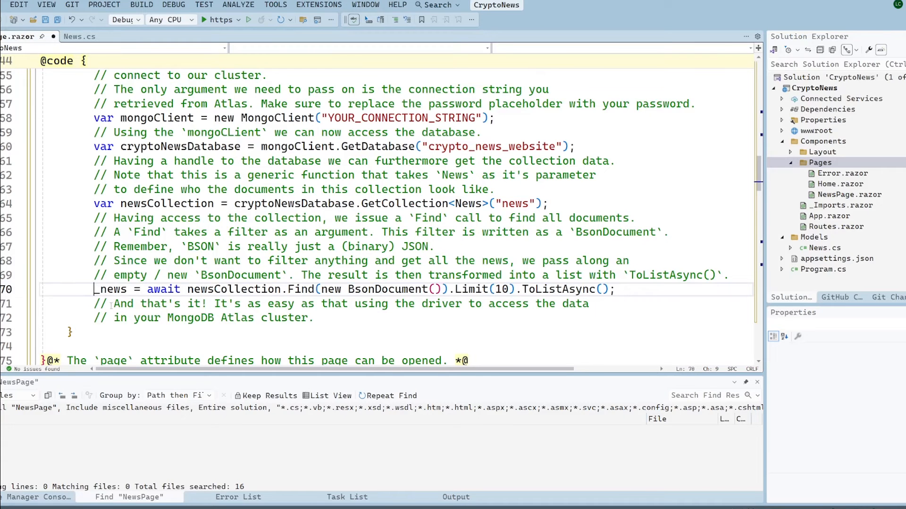
pyautogui.scroll(-2, 110, 305)
pyautogui.scroll(2, 110, 305)
pyautogui.press('Delete')
pyautogui.scroll(-2, 109, 305)
pyautogui.scroll(1, 109, 306)
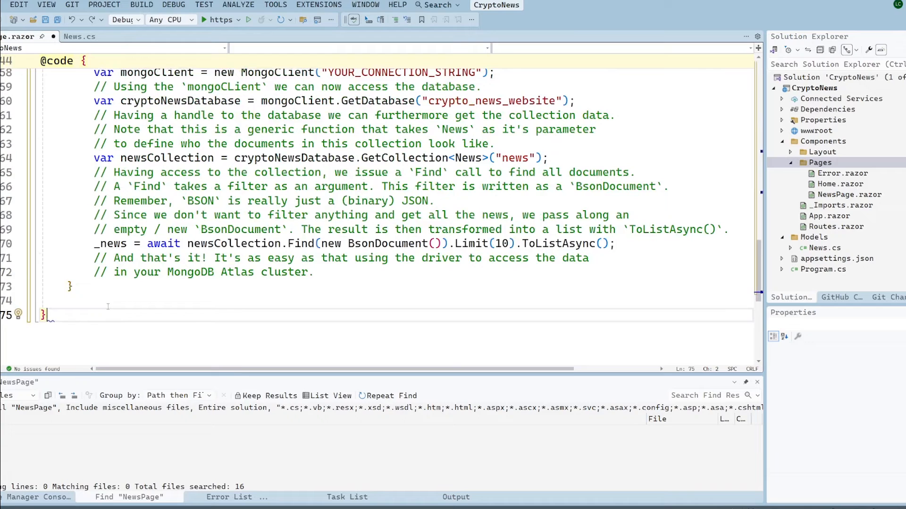
pyautogui.hotkey('ctrl', 's')
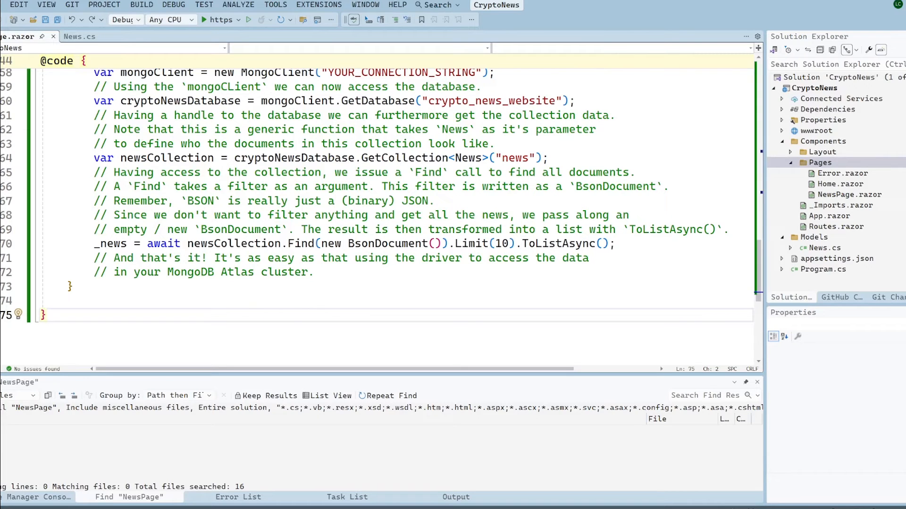
pyautogui.scroll(12, 375, 205)
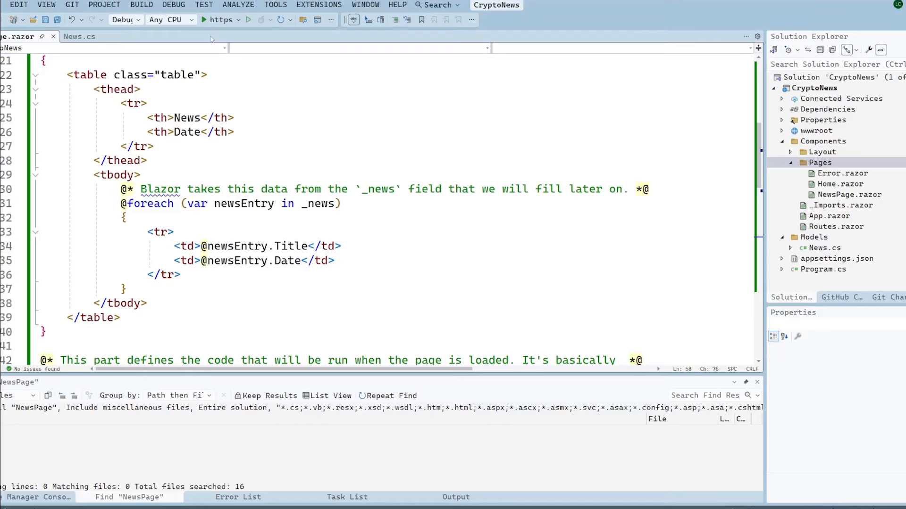
# Run CryptoNews with F5 to see the DogeCoin entry on the /news page.
pyautogui.press('F5')
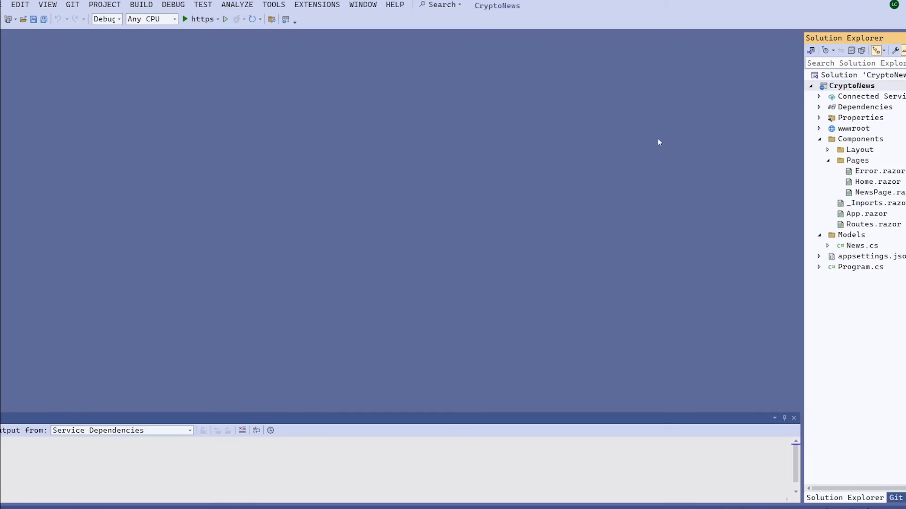
# Start publishing CryptoNews to Azure, targeting Azure App Service (Windows).
pyautogui.rightClick(838, 86)
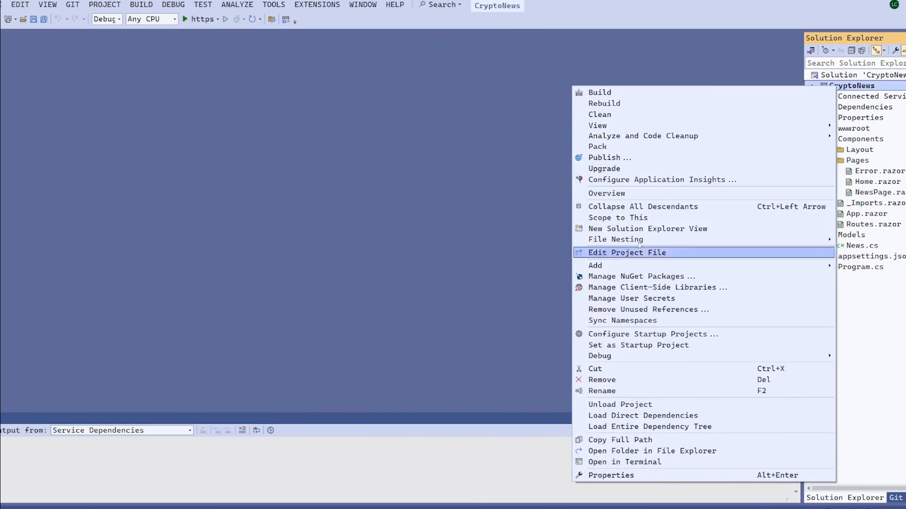
pyautogui.click(620, 158)
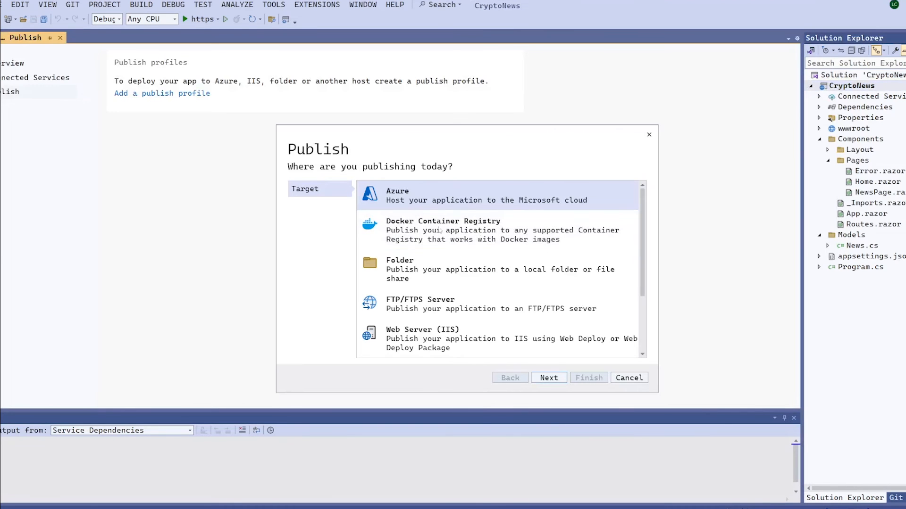
pyautogui.click(550, 380)
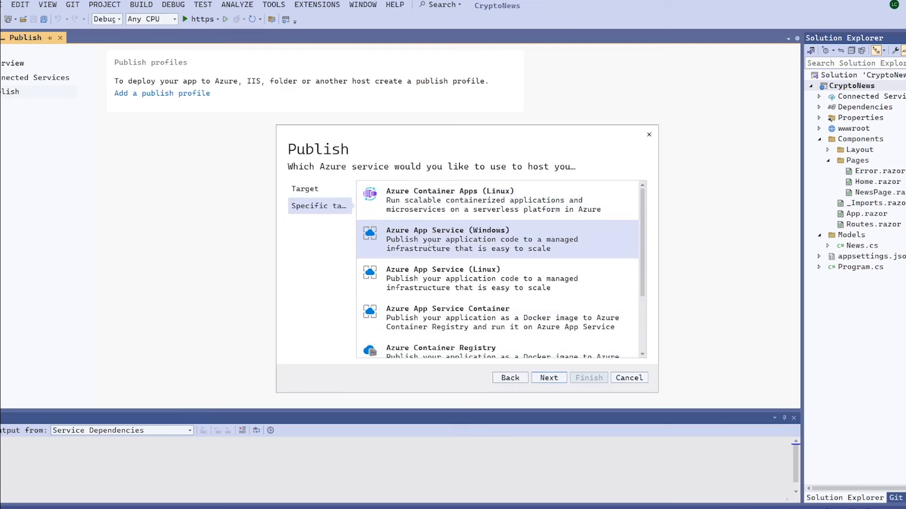
pyautogui.click(554, 379)
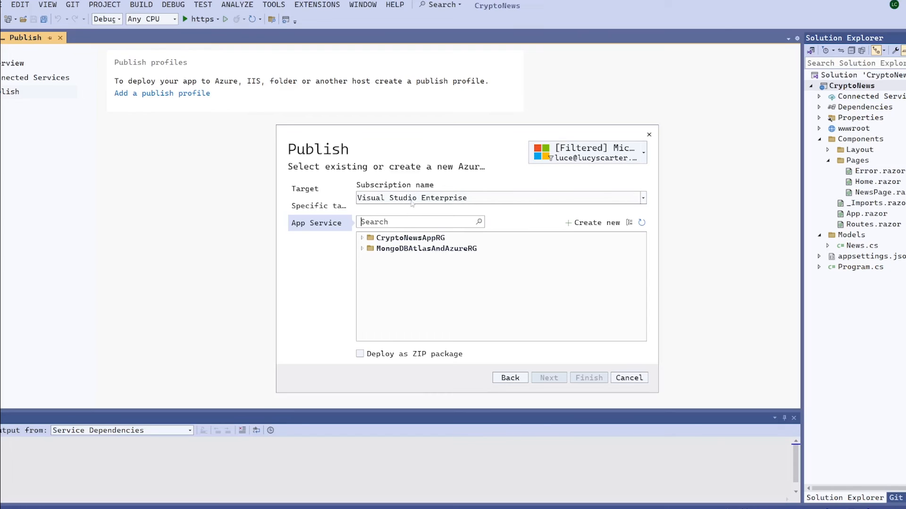
pyautogui.click(404, 241)
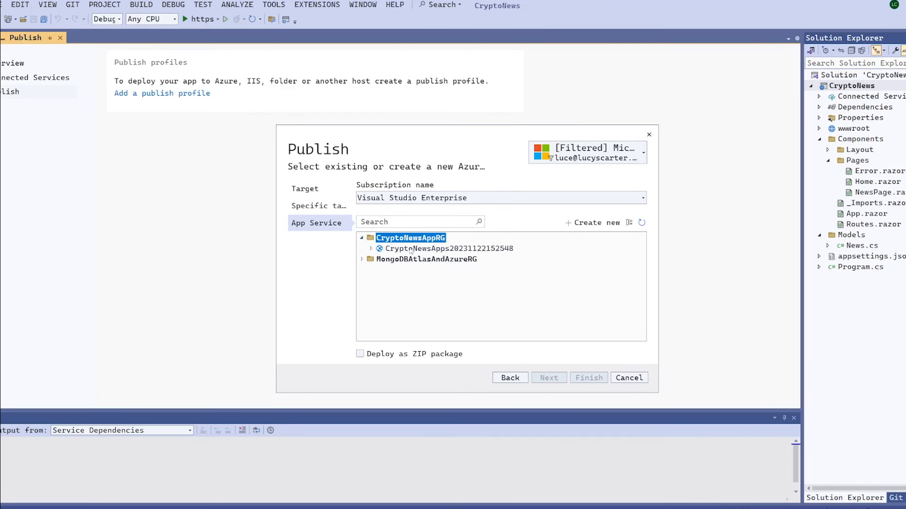
pyautogui.click(411, 249)
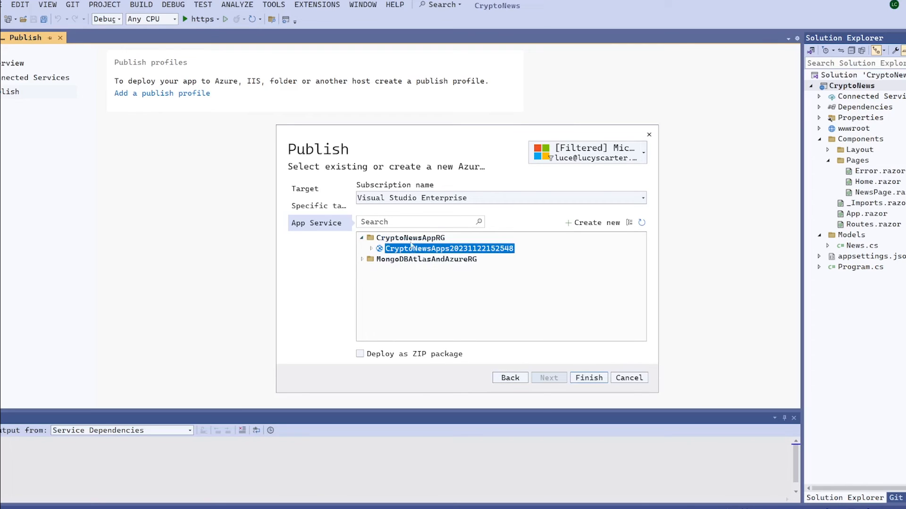
pyautogui.click(597, 382)
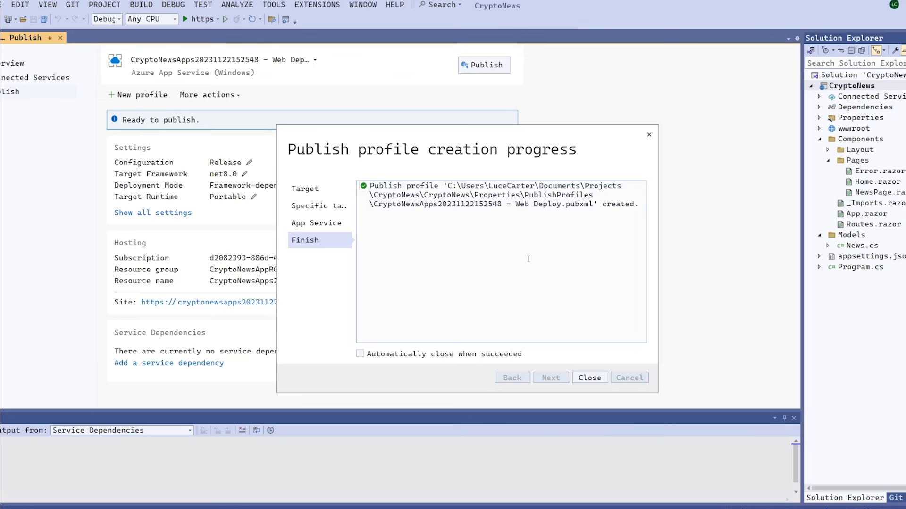
# Close the profile creation progress to show the ready-to-publish summary.
pyautogui.click(590, 379)
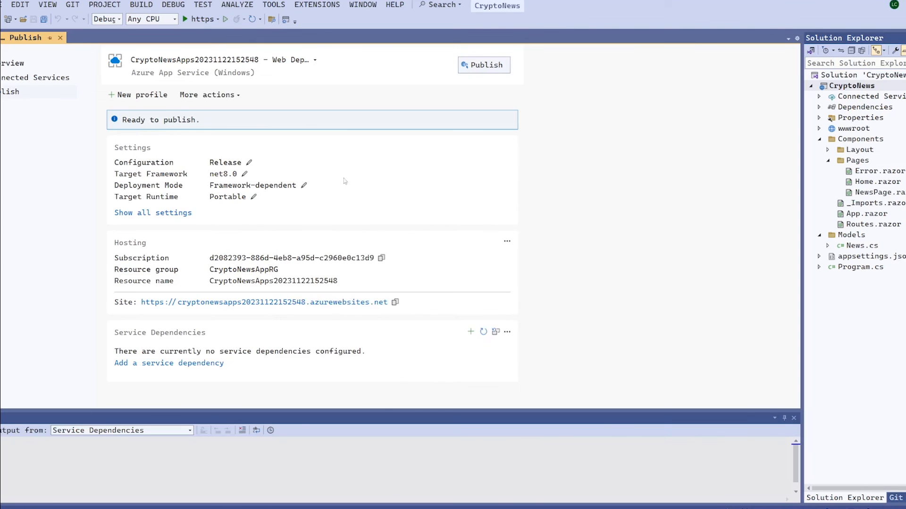
# Publish CryptoNews to the Azure App Service so the live /news page loads.
pyautogui.click(484, 68)
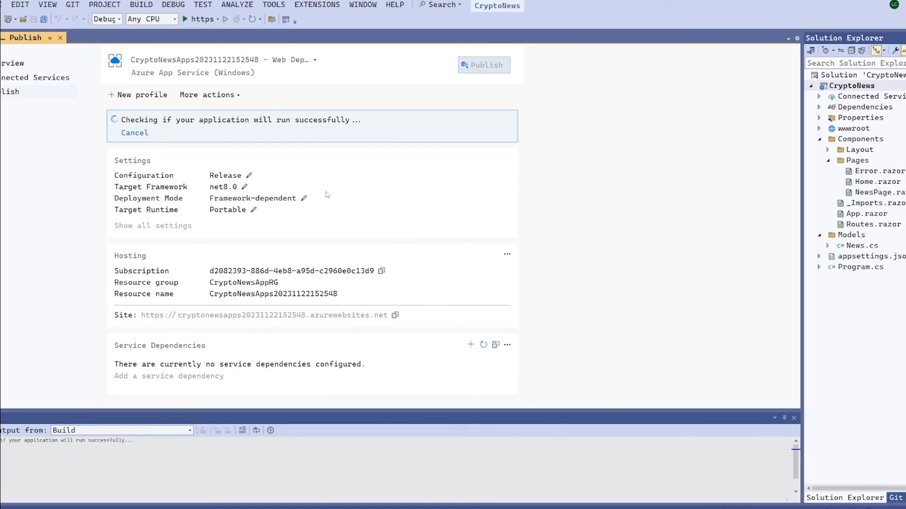